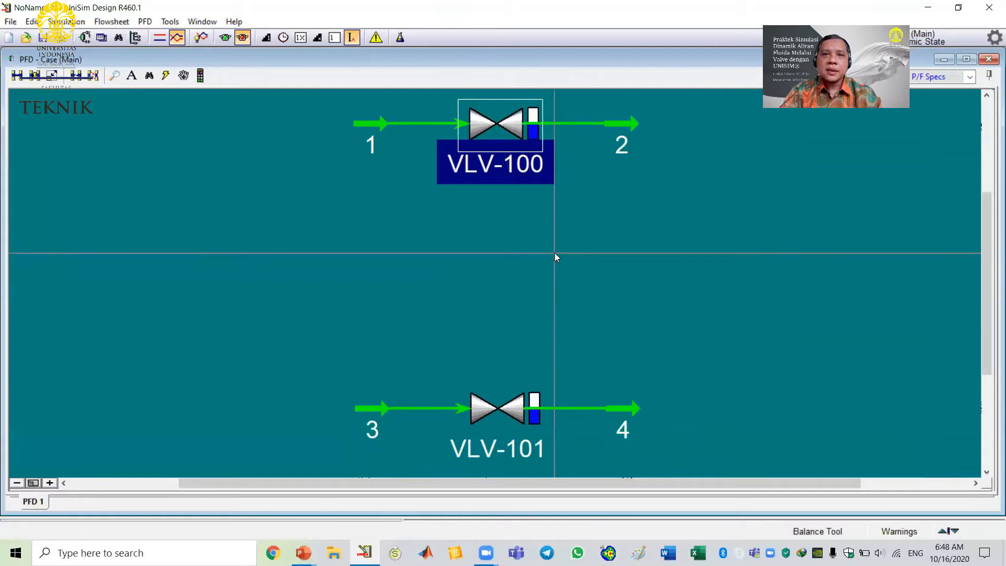
Add the Mass Flow variables of streams 2 and 4 to the DataBook
mouse_move(495, 131)
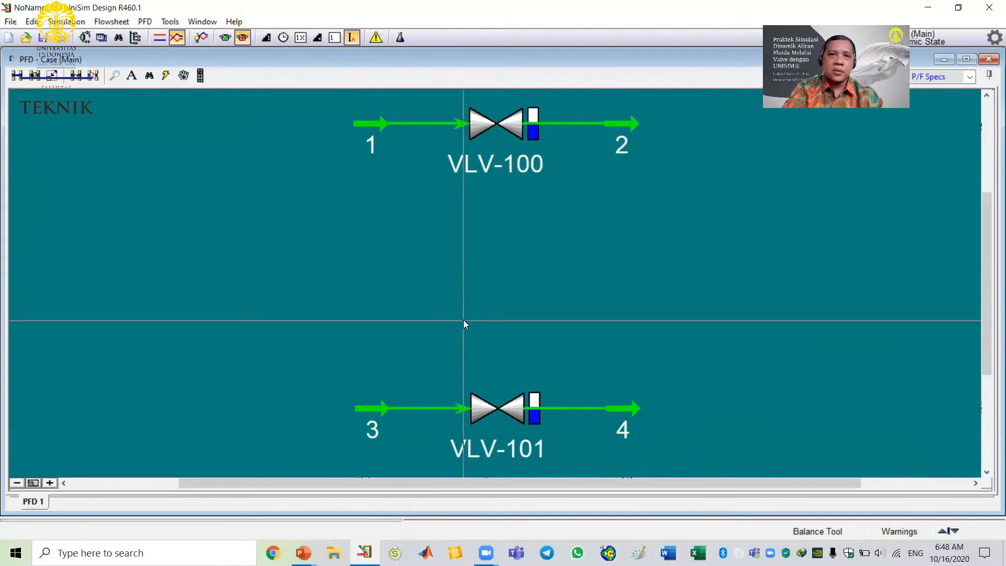
key(ctrl+d)
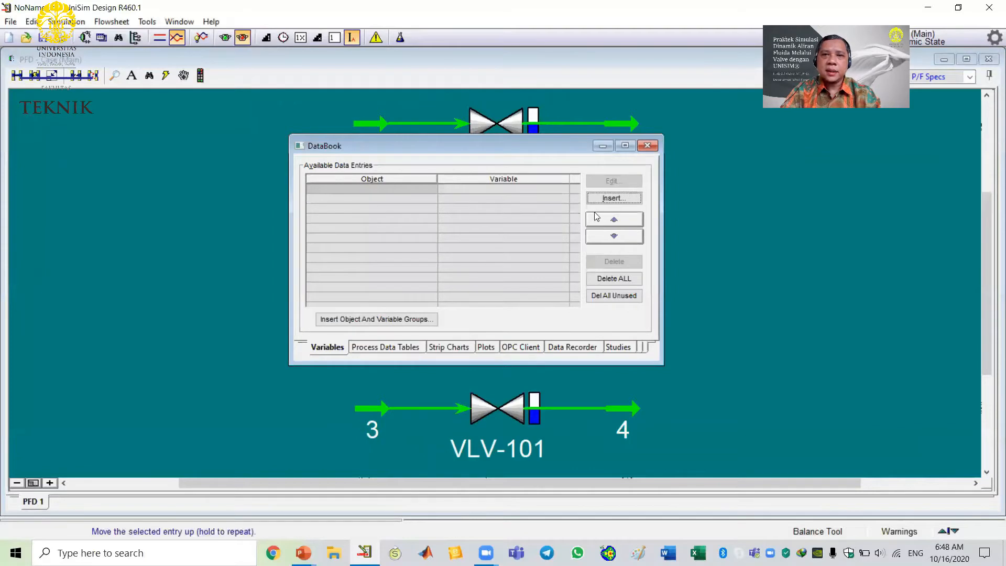
click(615, 199)
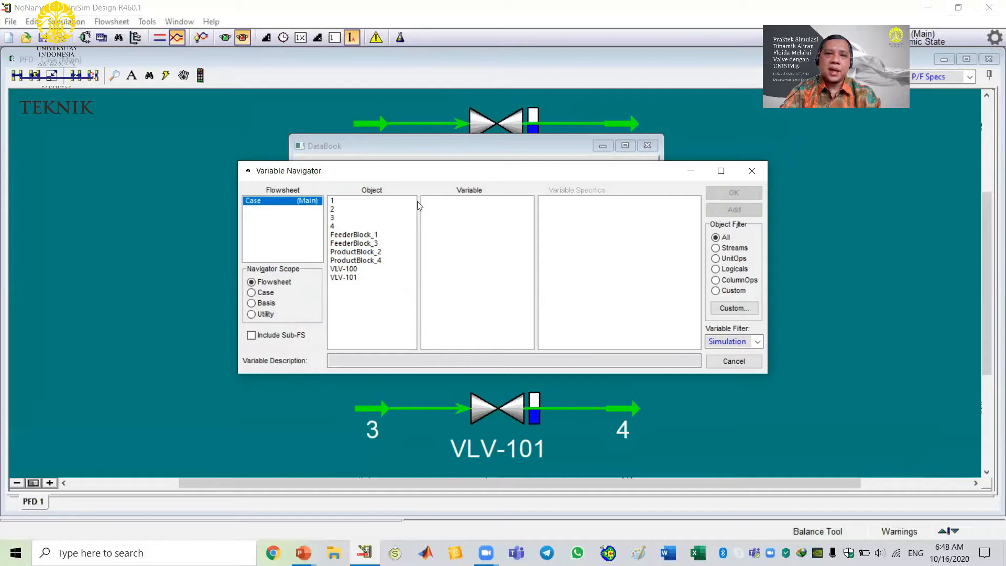
click(335, 210)
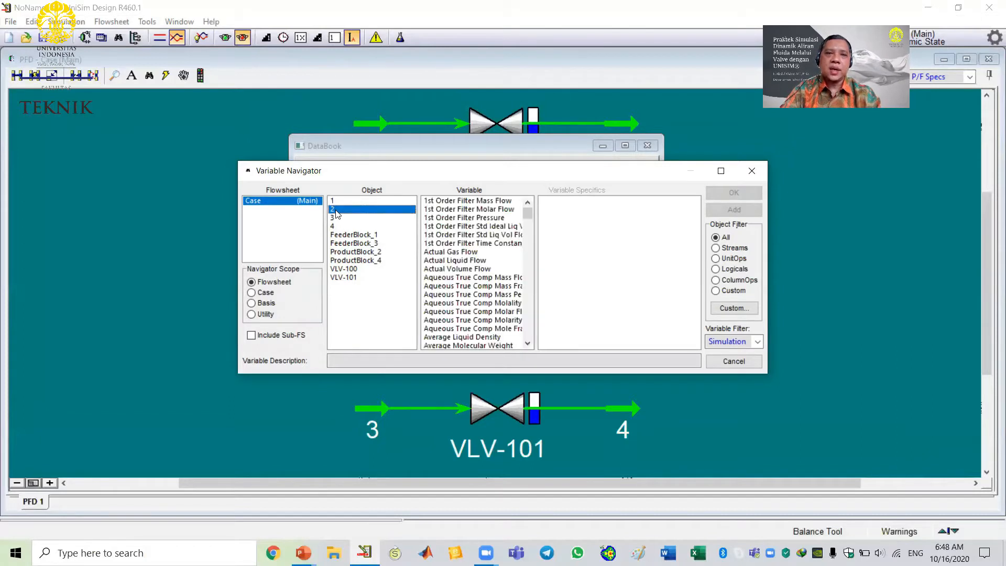
click(470, 289)
scroll(470, 289, down, 20)
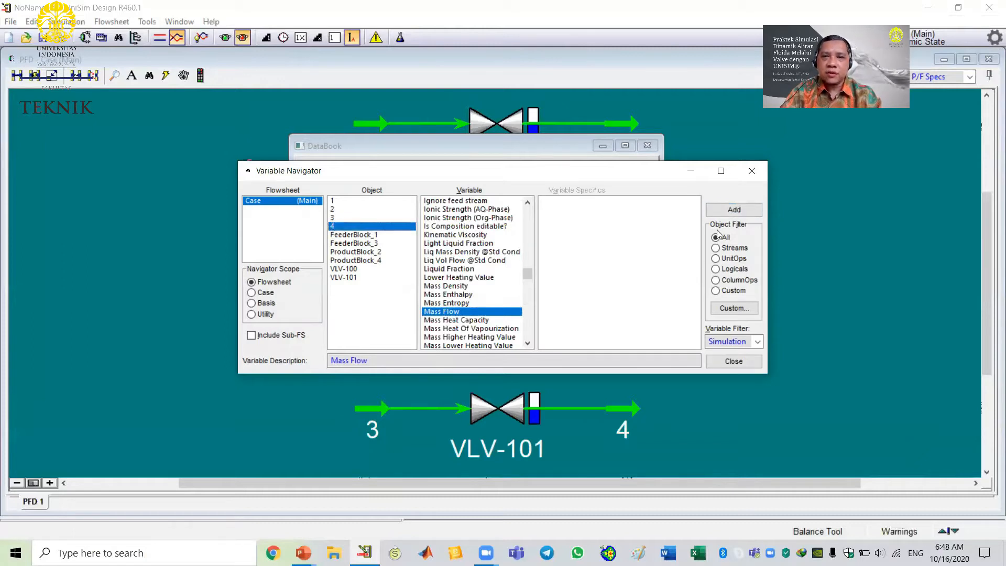
click(723, 209)
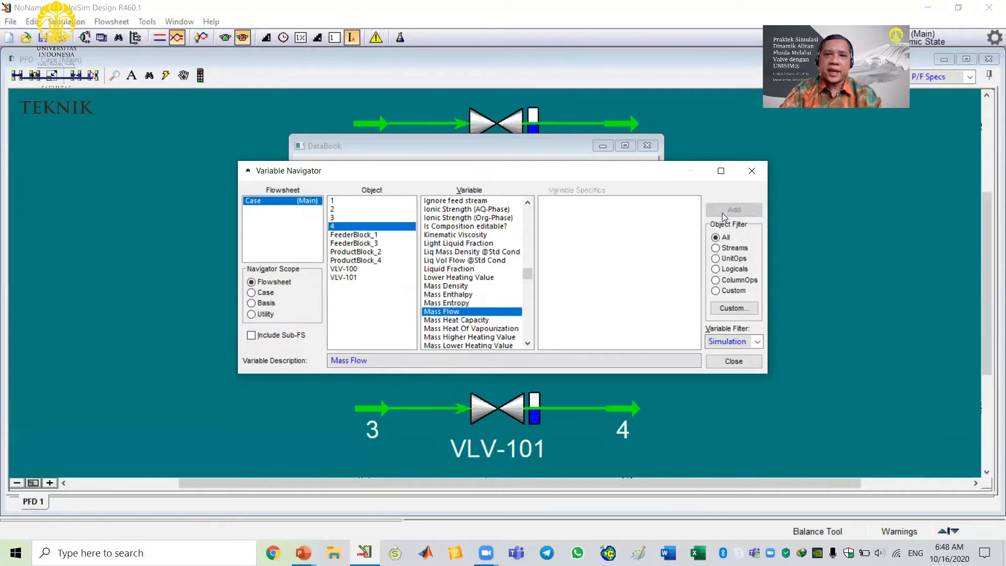
click(756, 171)
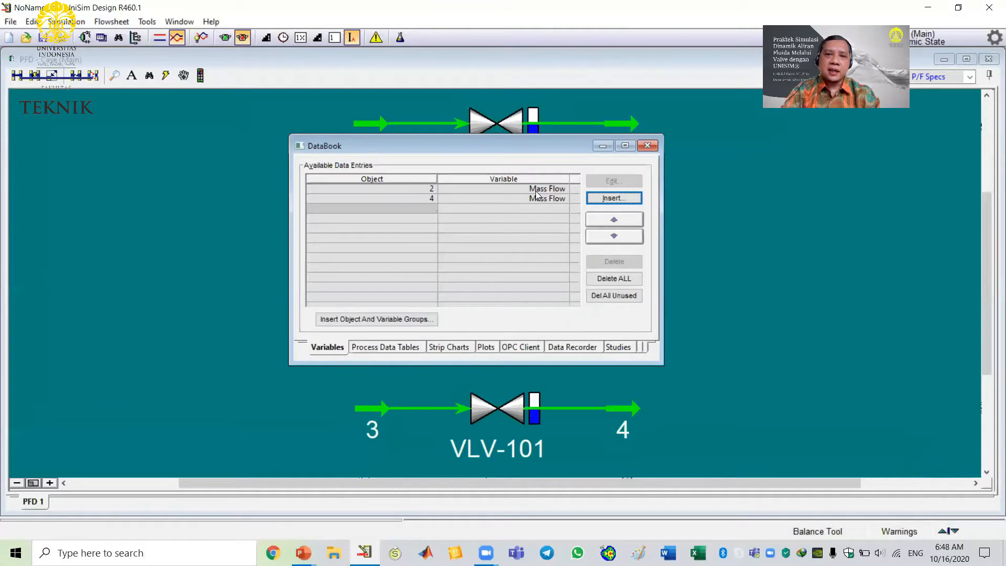
Create a strip chart named FLOW with both mass flows active, and display it in an enlarged window
click(447, 348)
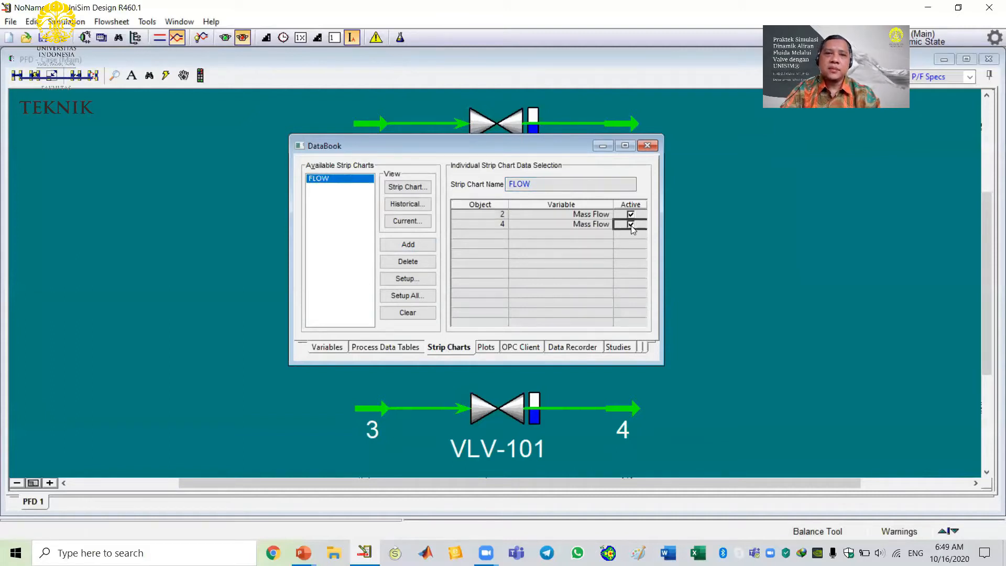
click(406, 187)
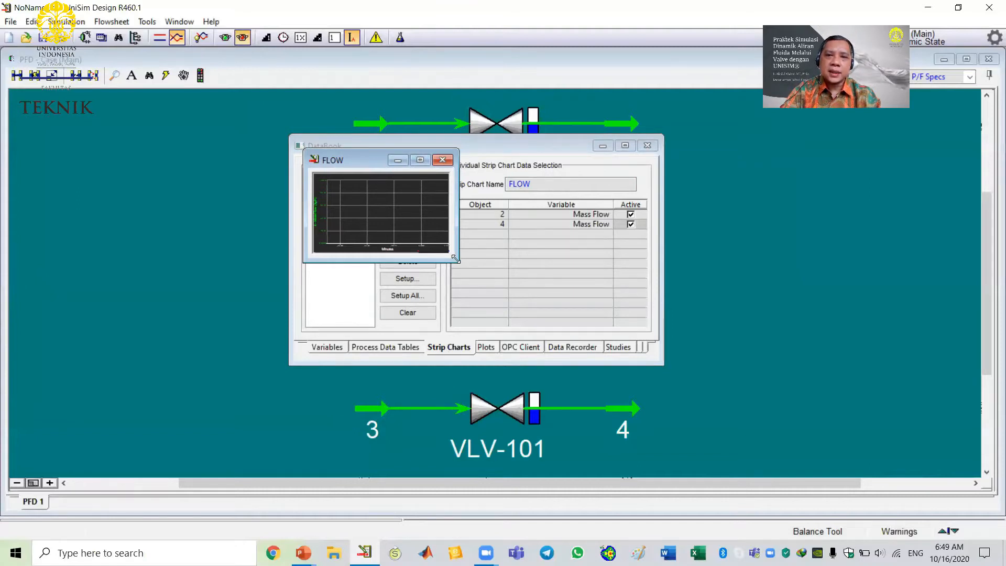
drag(455, 258, 773, 431)
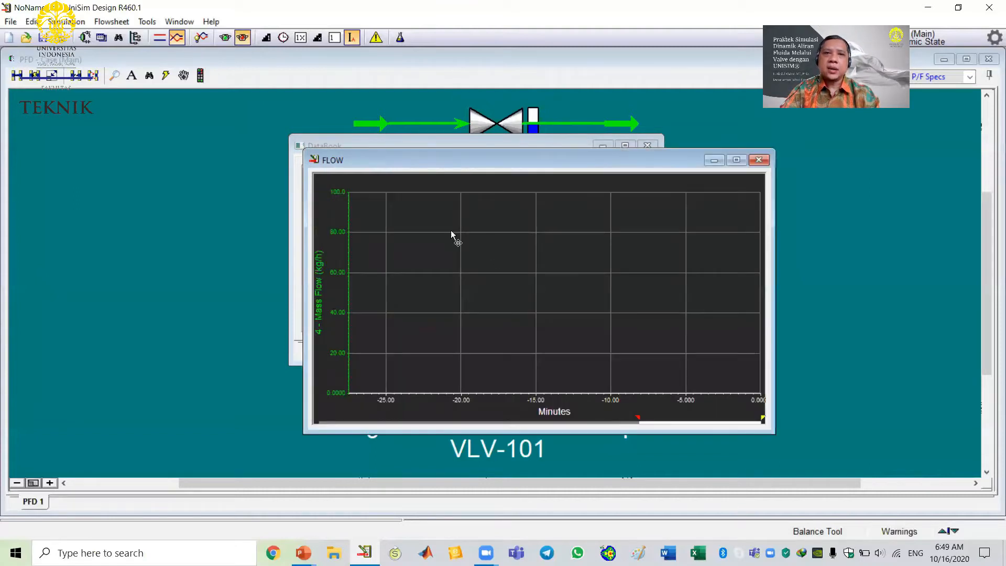
Start the dynamic integrator and extend the FLOW chart's time-range marker to the start of its time bar
click(226, 39)
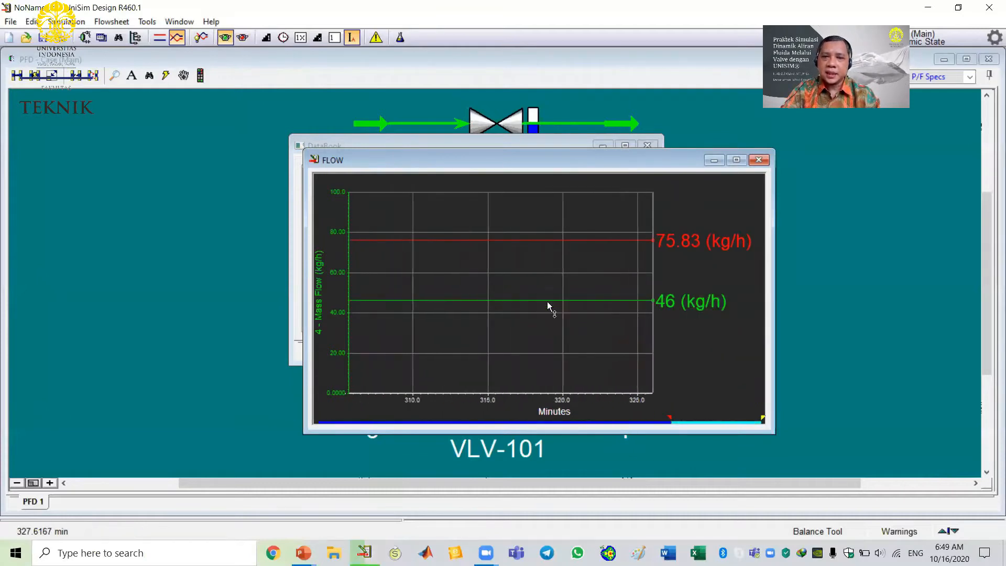
drag(670, 420, 314, 412)
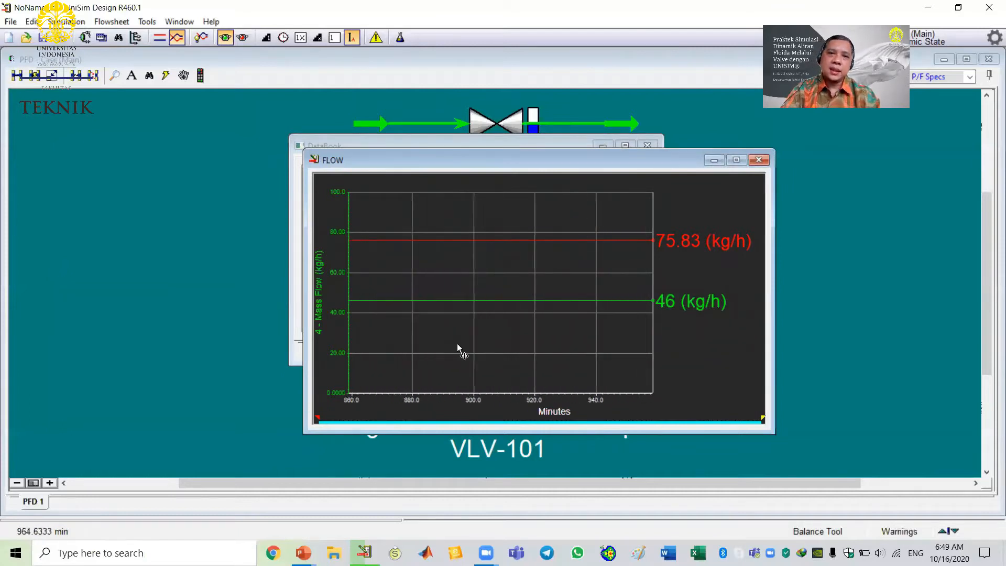
mouse_move(553, 245)
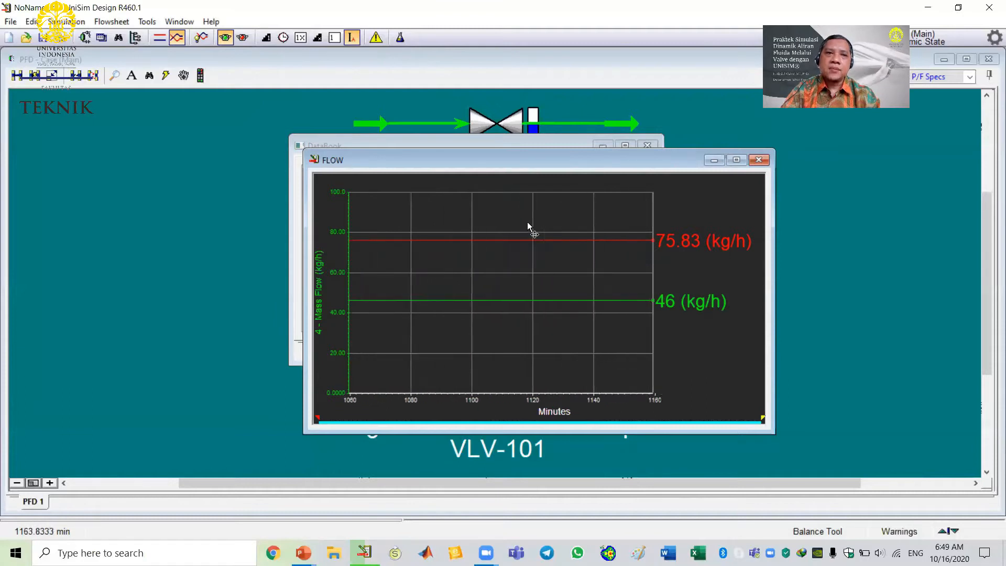
Narrow the PFD window to uncover the chart, fit the whole flowsheet in it, and close the DataBook
click(197, 149)
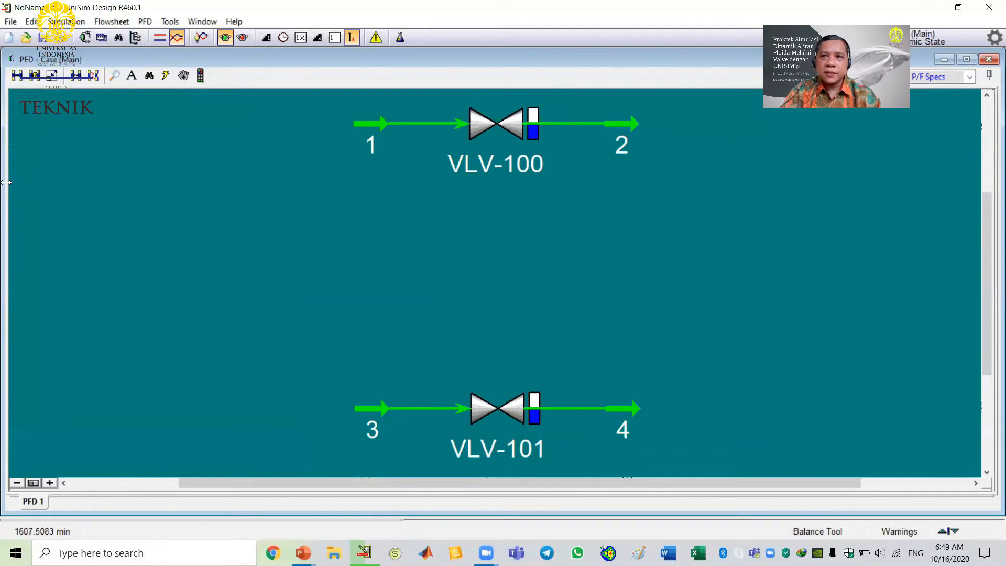
drag(5, 183, 603, 189)
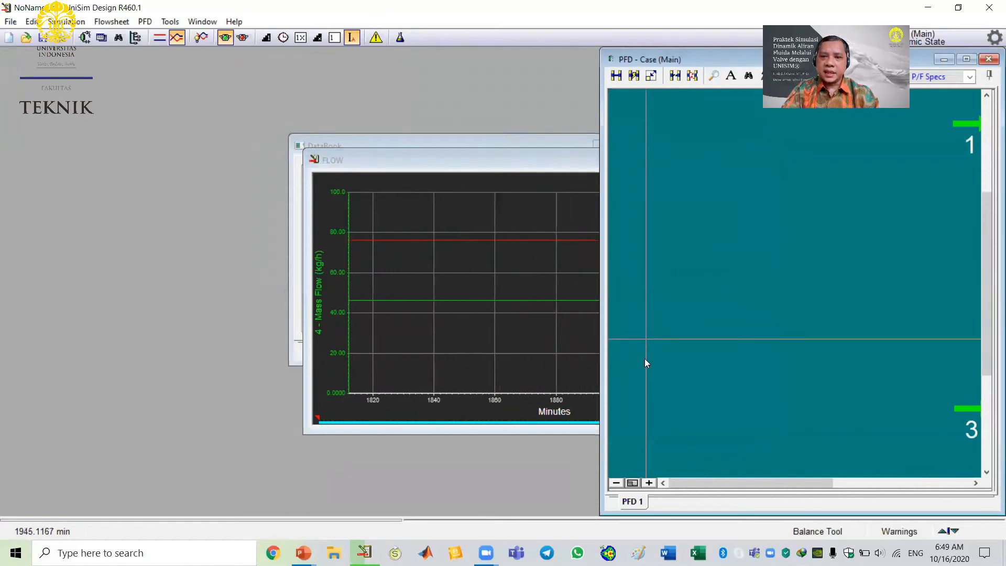
click(632, 484)
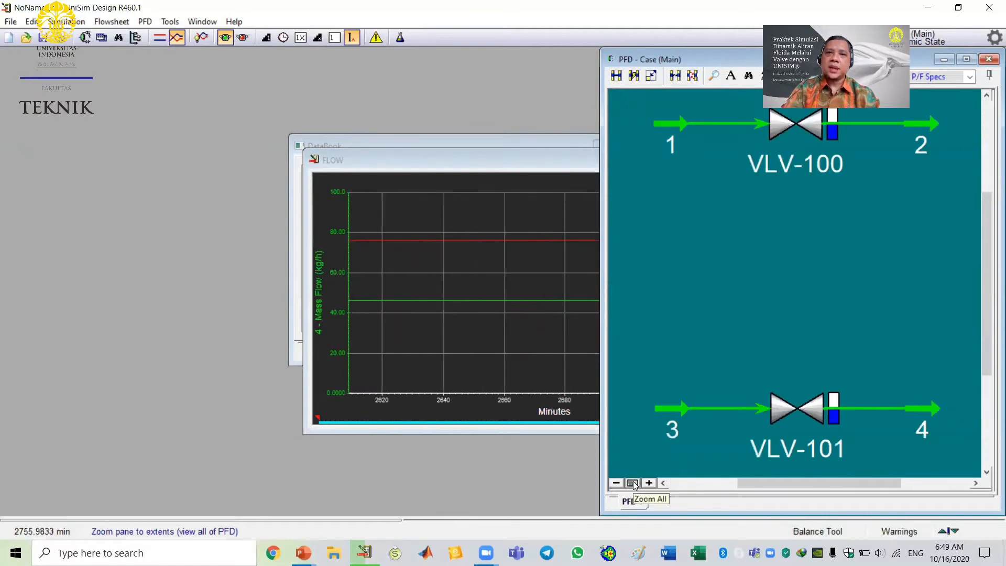
click(385, 139)
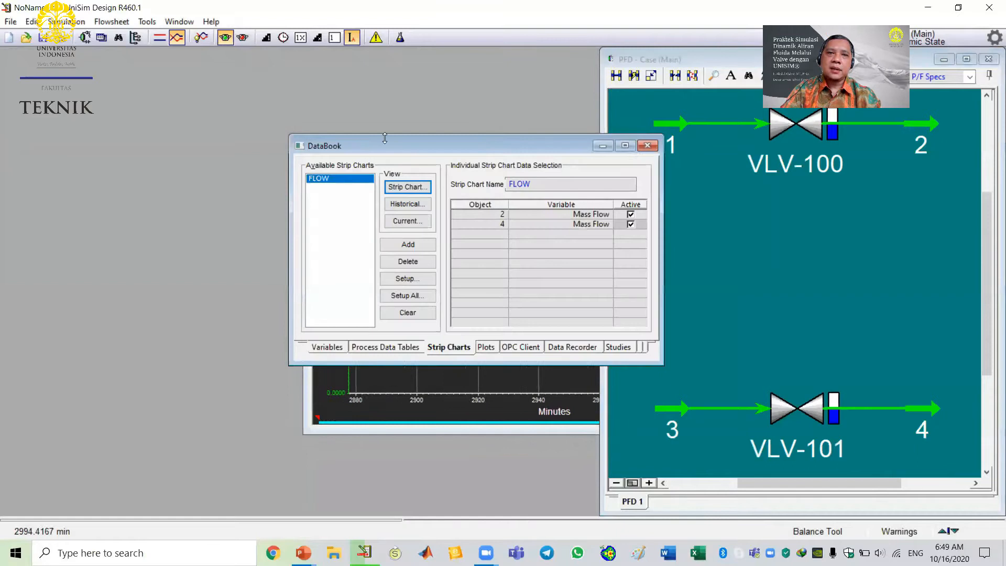
click(648, 148)
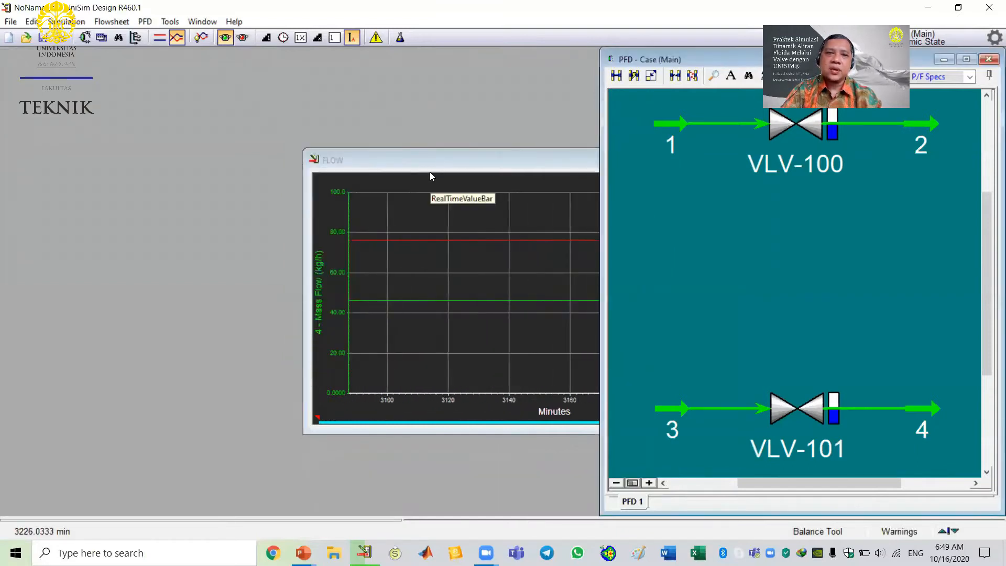
Move the FLOW strip chart into the free space beside the PFD and enlarge it to fill that area
click(405, 157)
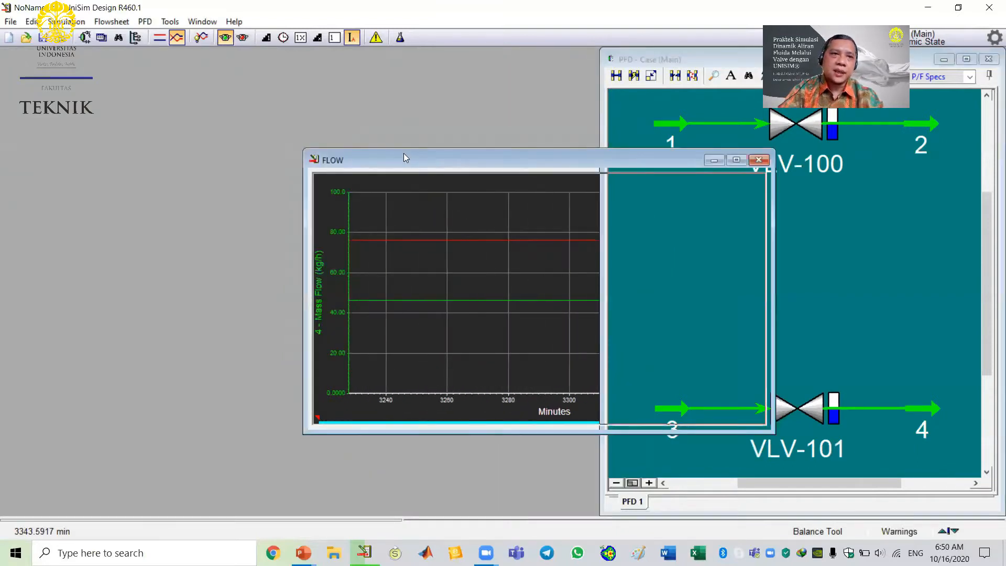
drag(404, 153, 105, 52)
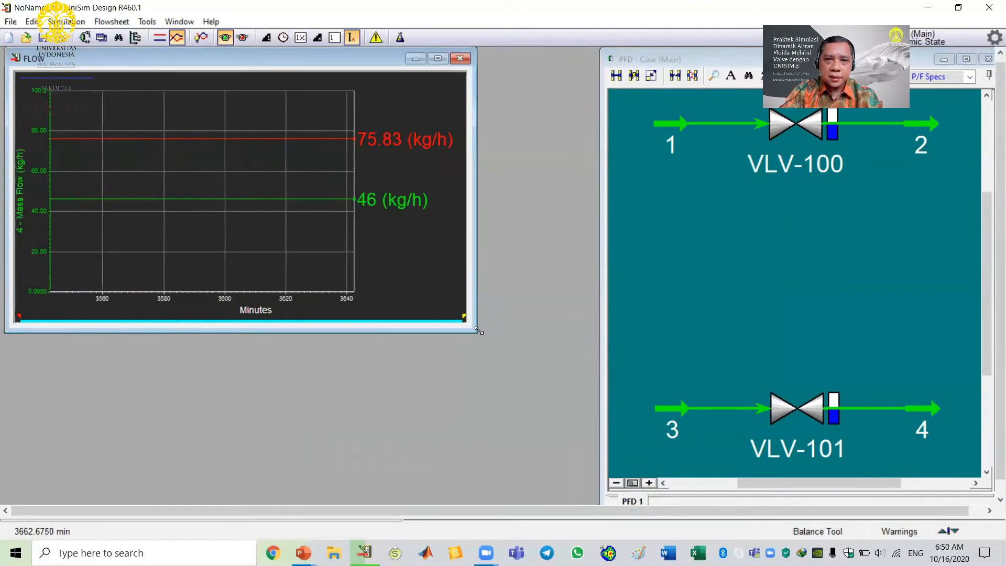
drag(478, 330, 594, 496)
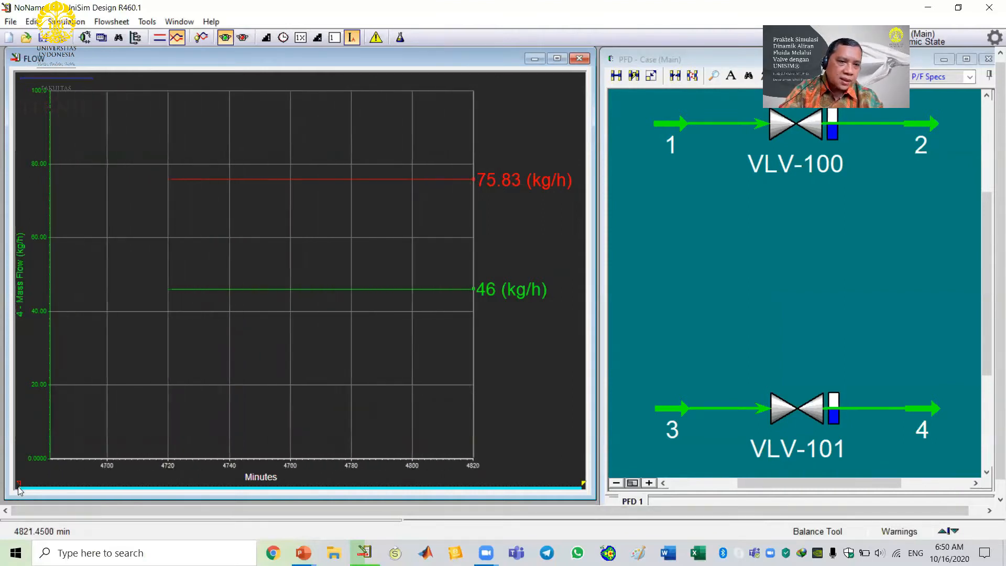
click(18, 482)
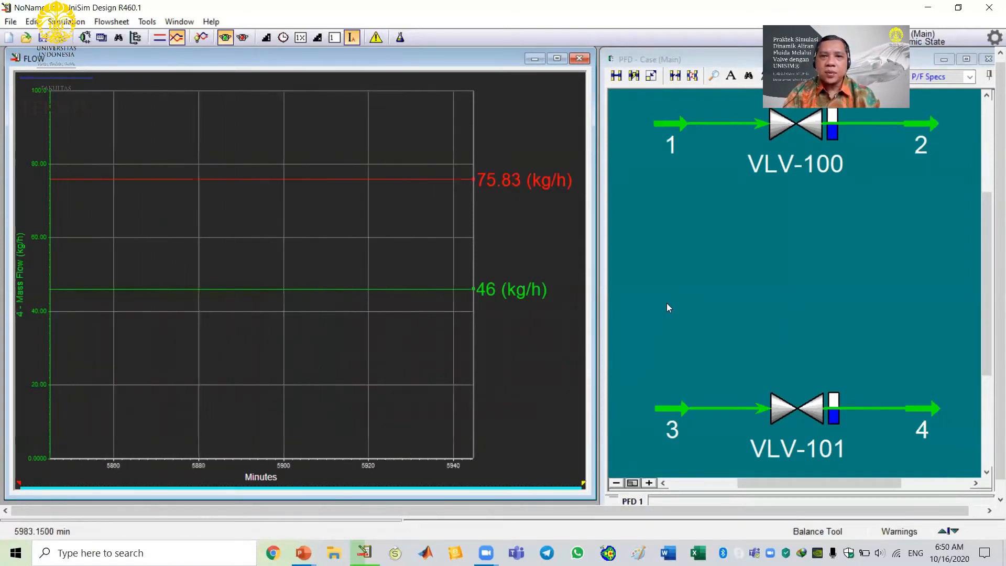
Review the sizing conditions of VLV-100 and the dynamic specifications of stream 1
double_click(797, 125)
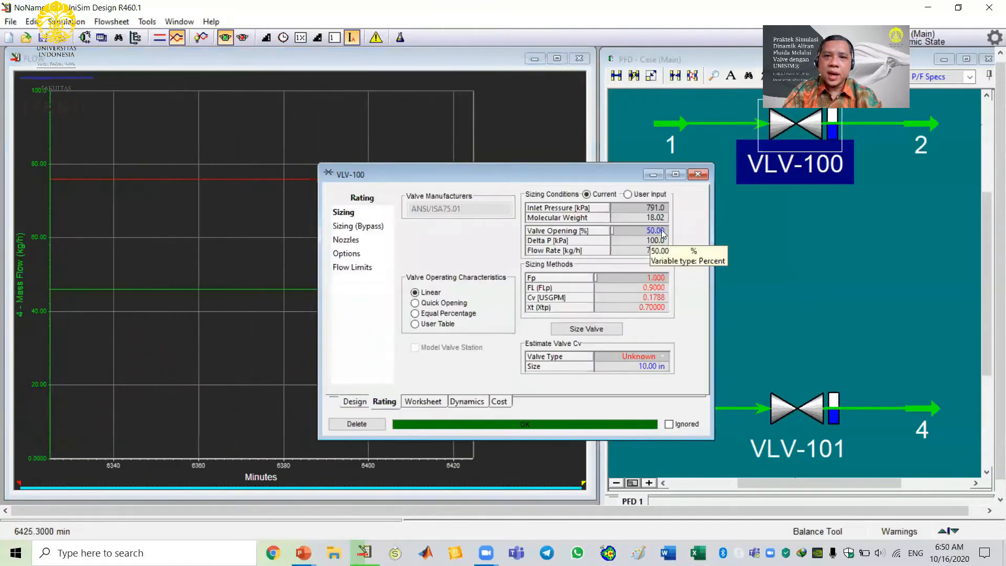
drag(551, 172, 740, 173)
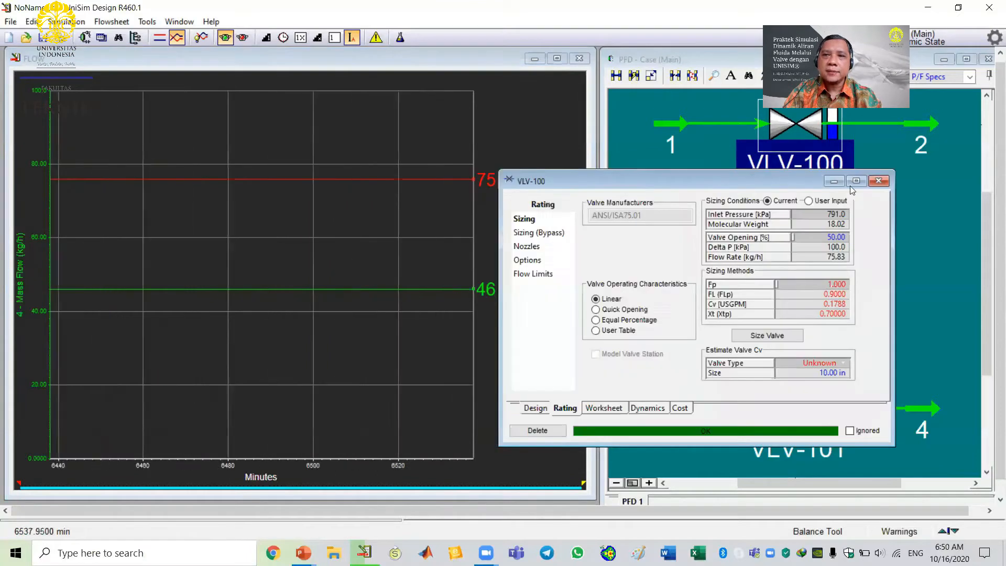
click(884, 176)
double_click(664, 126)
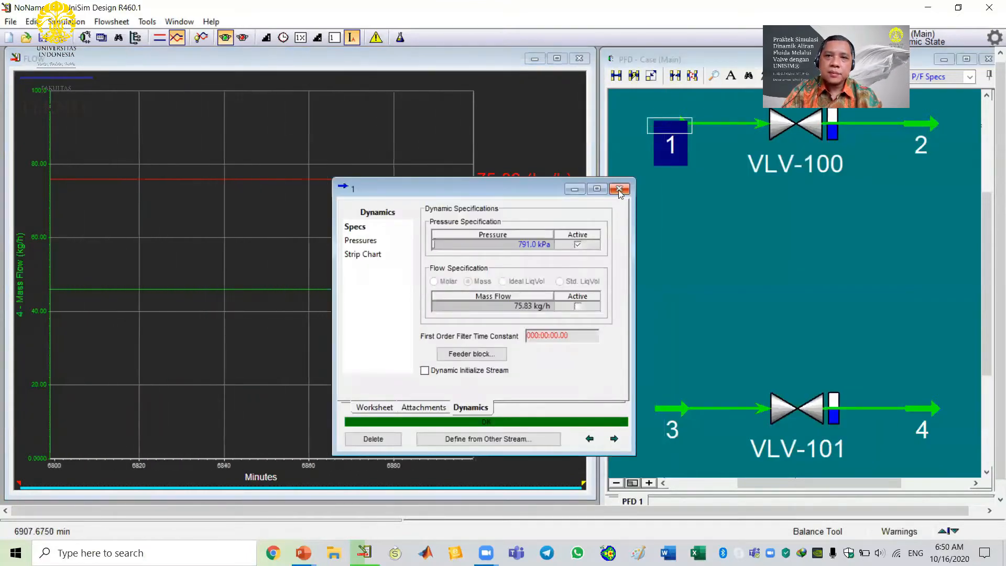
click(619, 188)
click(682, 109)
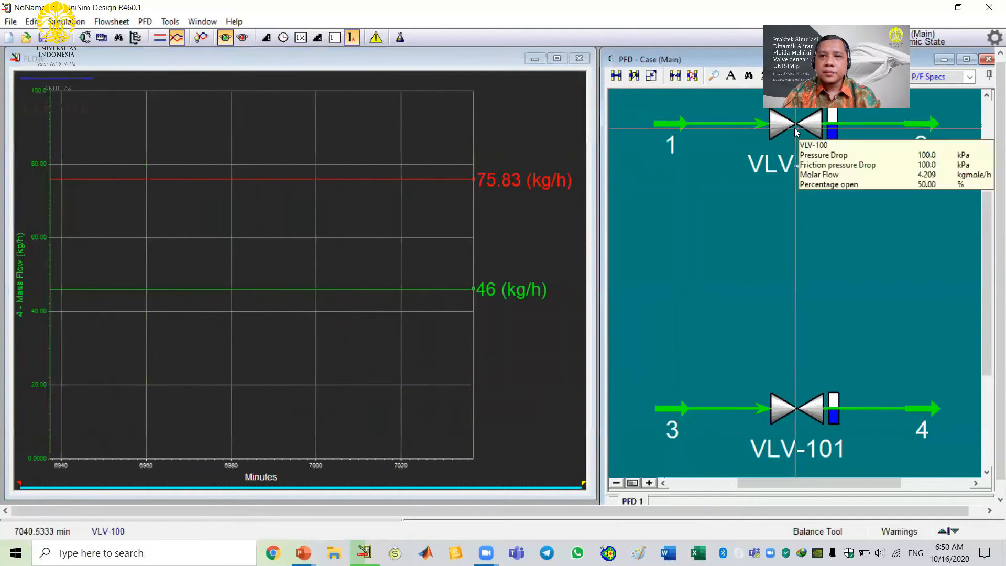
Set the valve opening of VLV-100 to 60% in its sizing conditions and close the valve's window
double_click(795, 128)
click(681, 259)
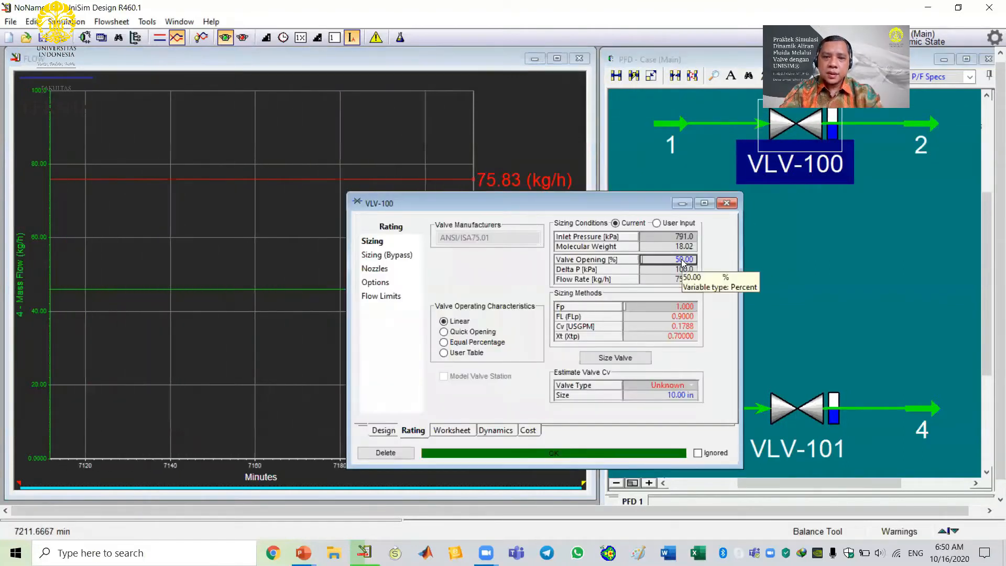
text(60)
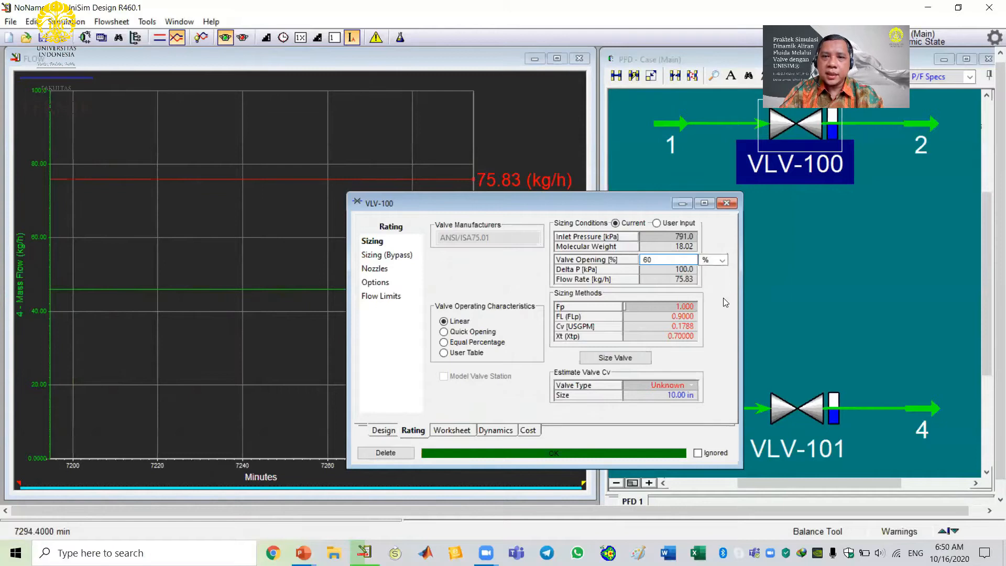
key(Return)
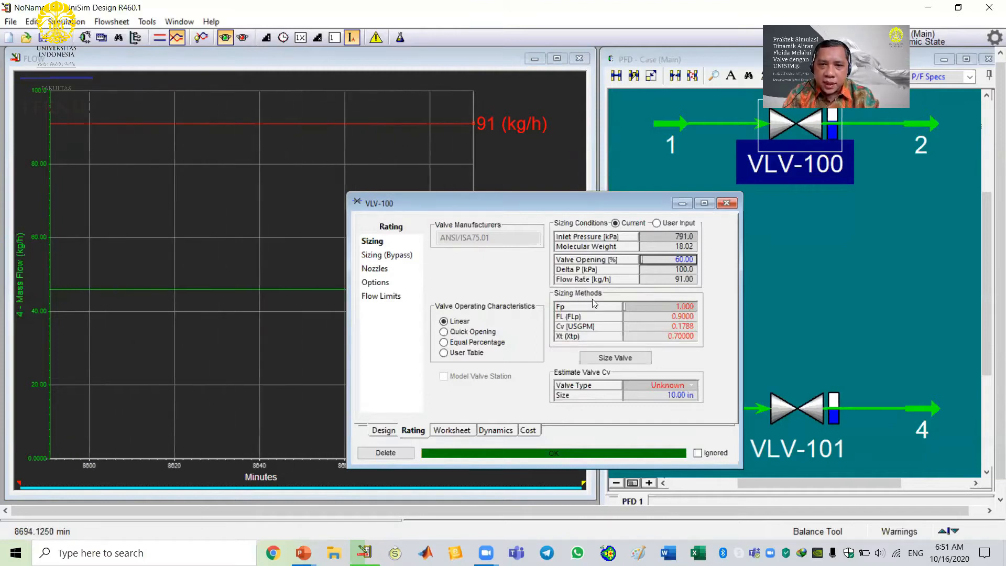
mouse_move(685, 331)
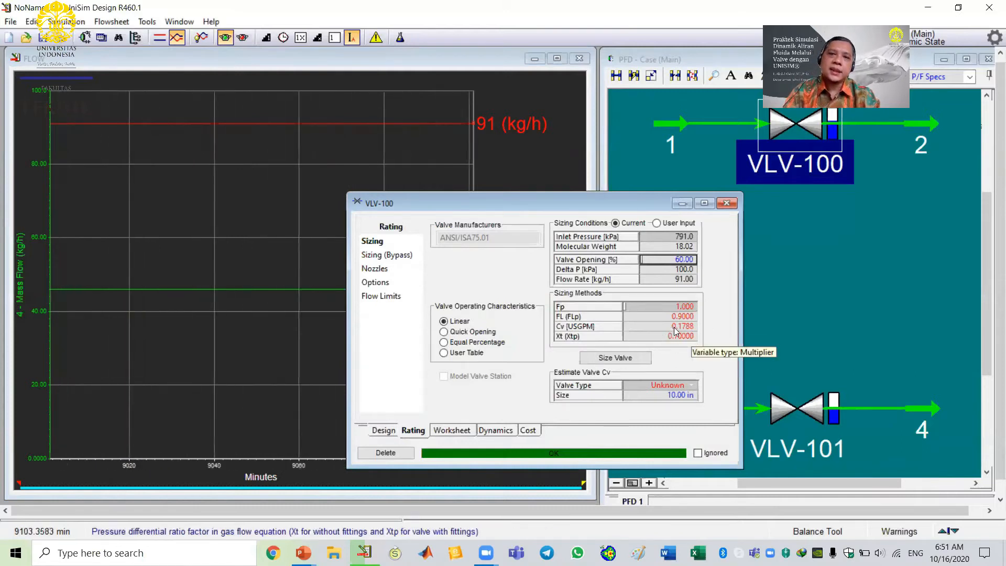
click(727, 203)
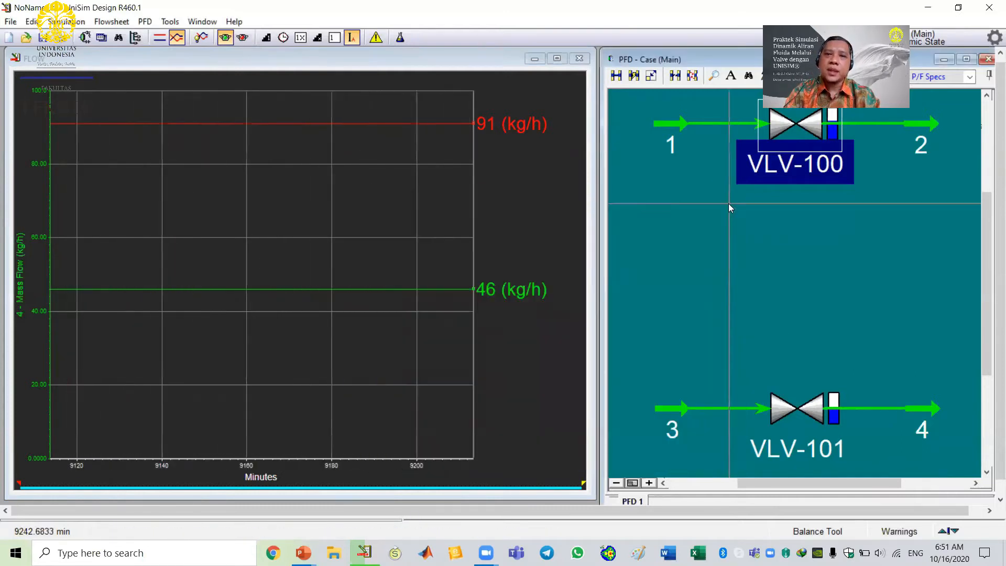
Set the valve opening of VLV-101 to 60% in its sizing conditions and close the valve's window
double_click(800, 407)
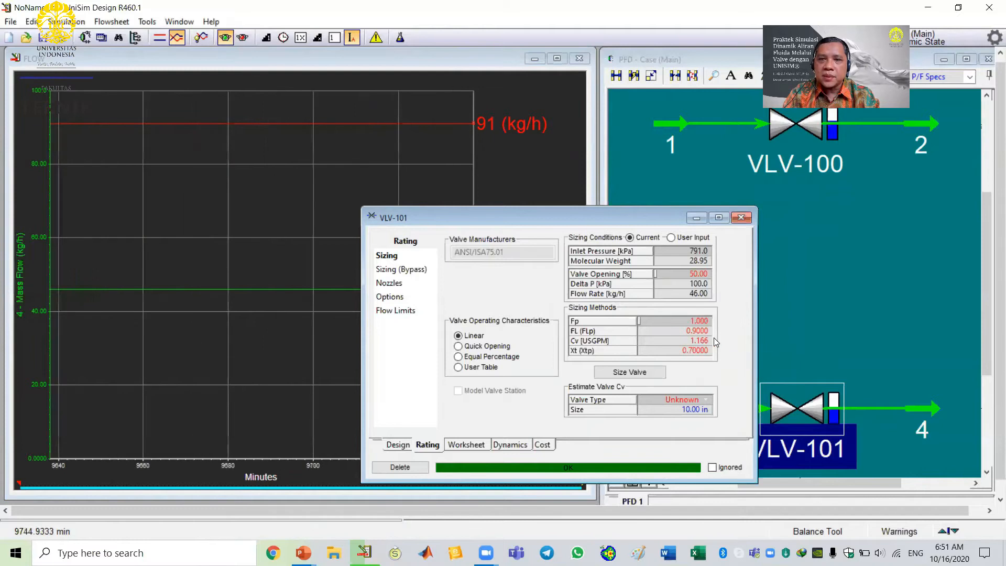
click(742, 217)
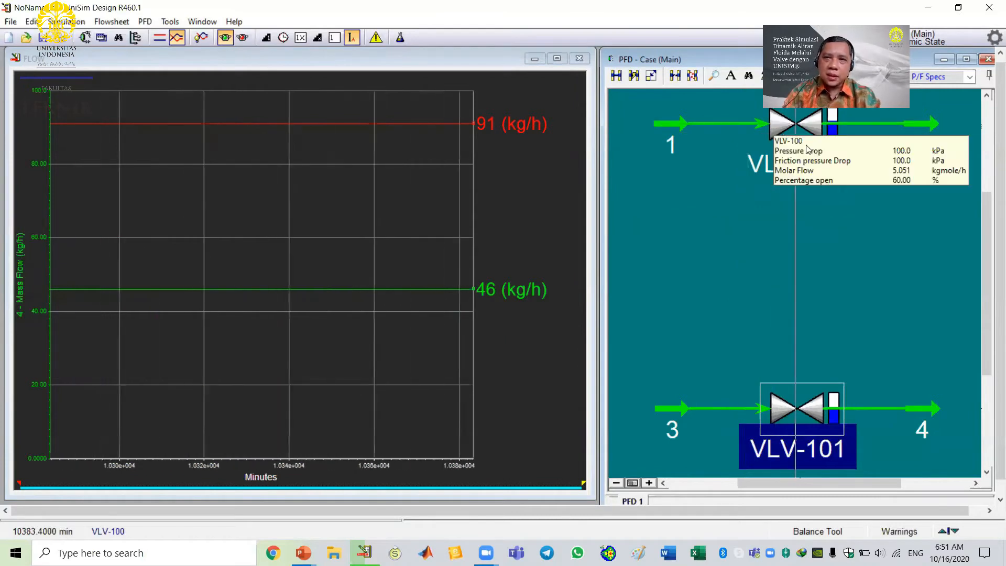
double_click(808, 412)
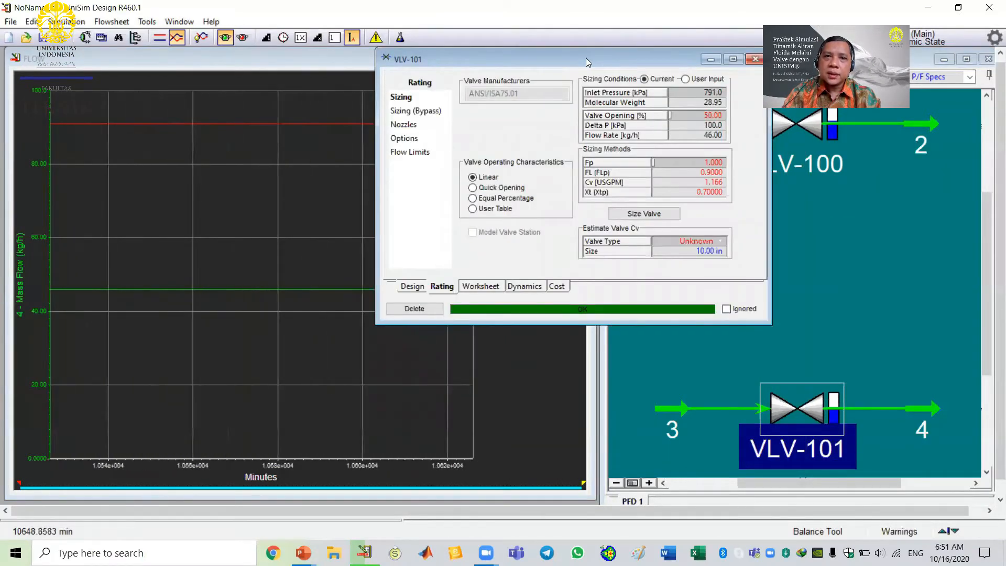
drag(586, 58, 768, 140)
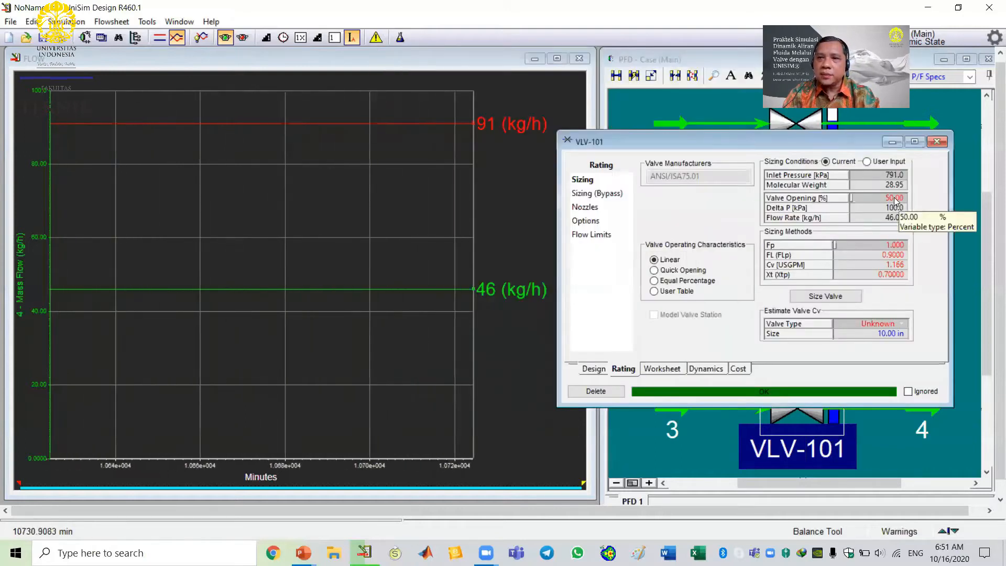
text(60)
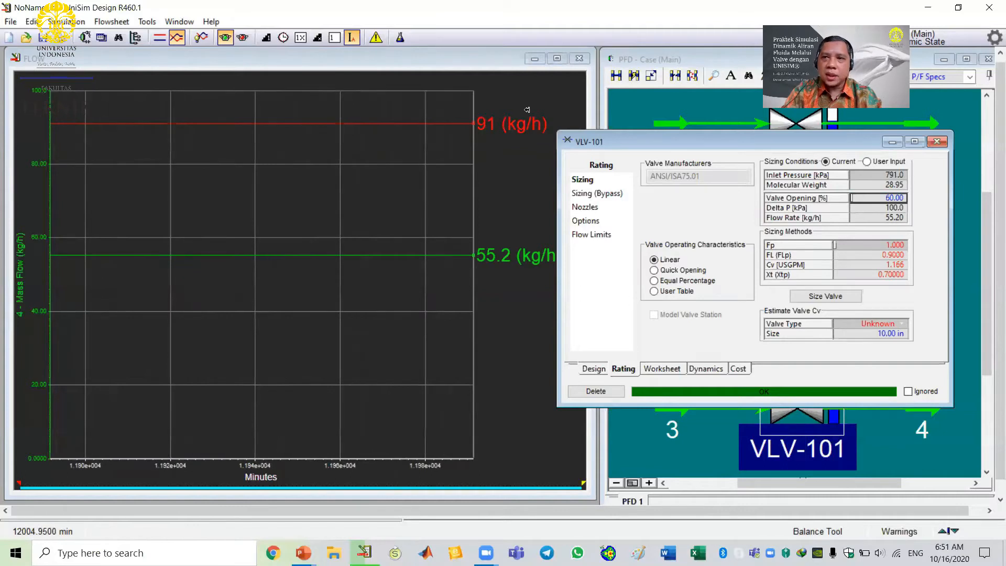
click(940, 143)
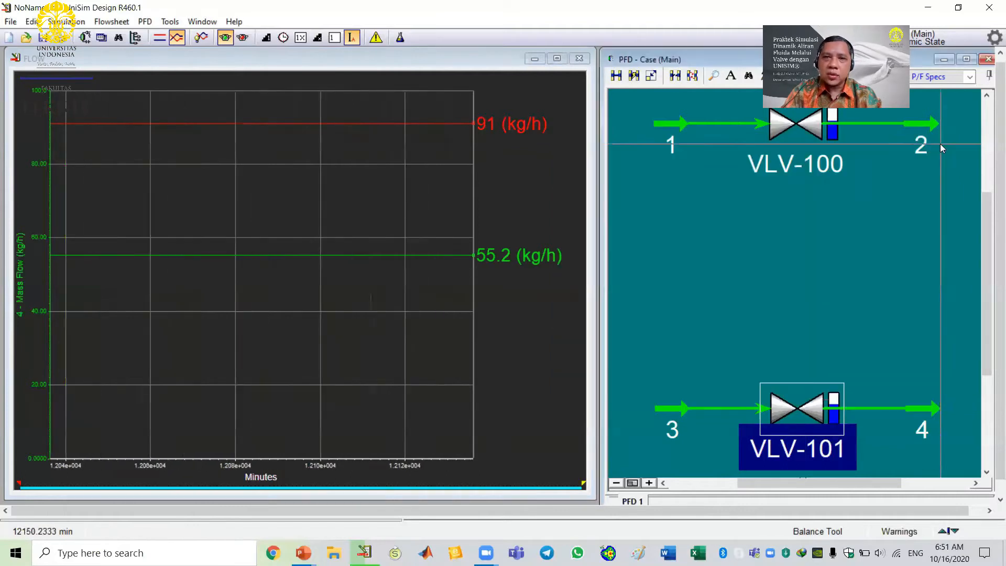
Set the FLOW strip chart's logger size to 5000 samples and close the chart configuration
right_click(332, 172)
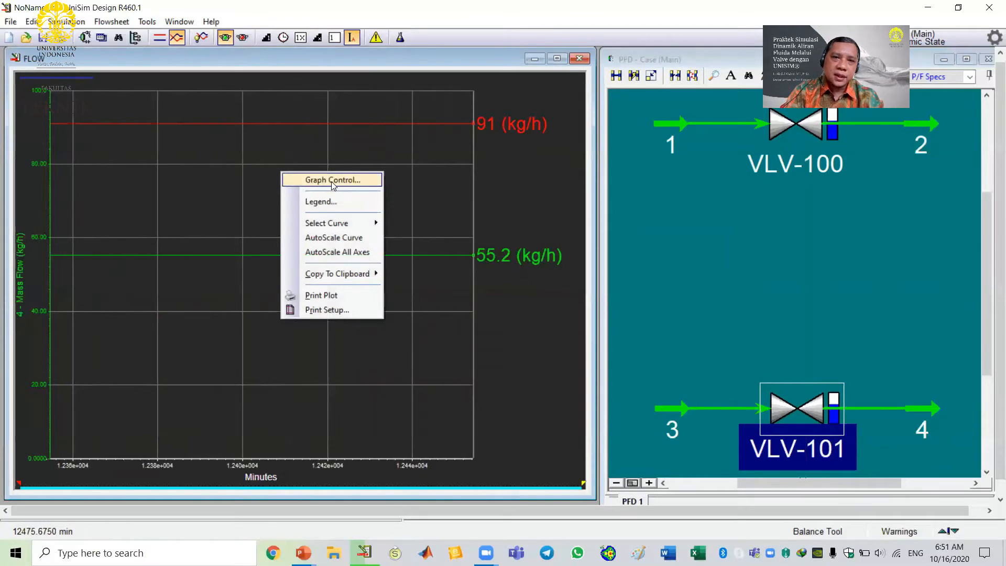
click(332, 181)
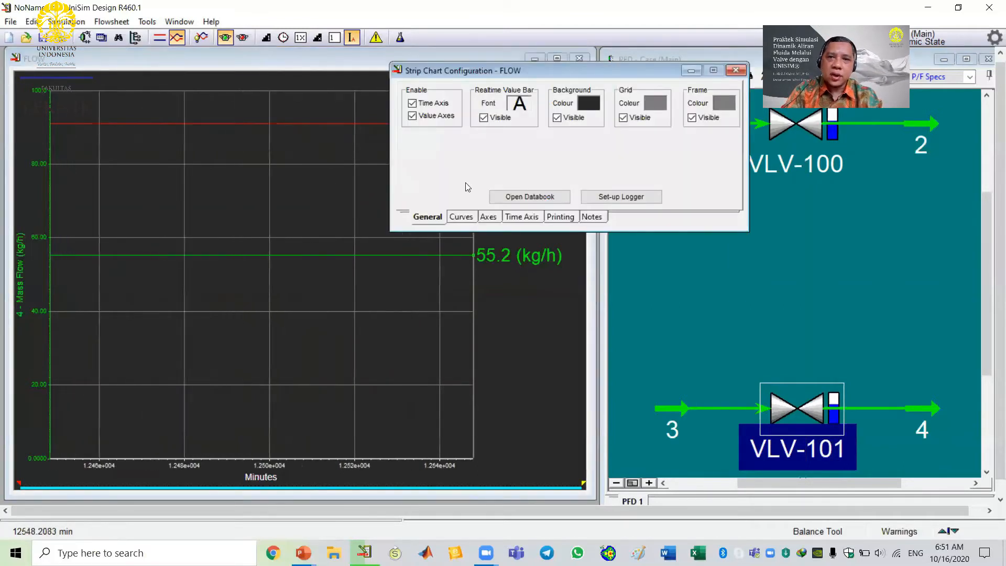
click(608, 198)
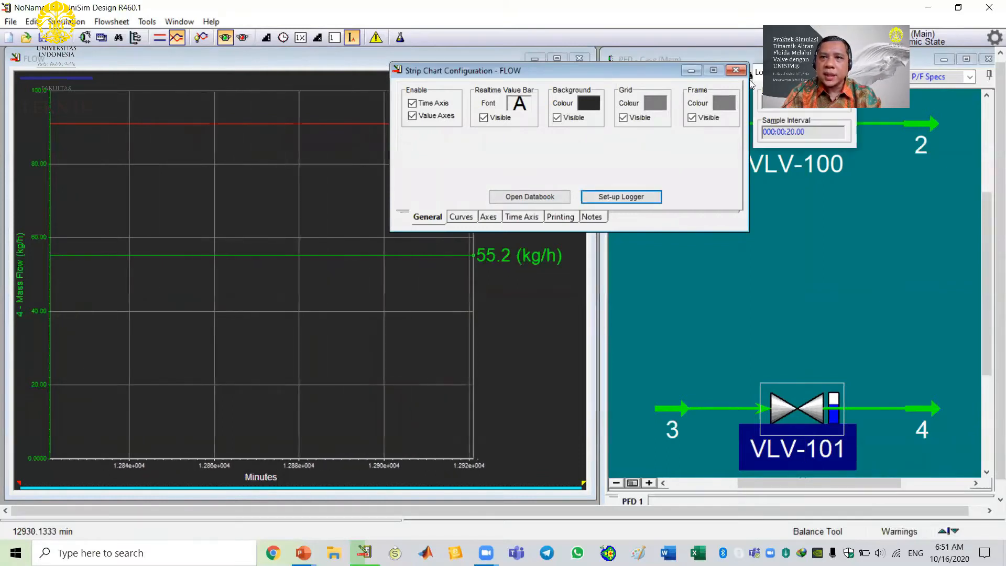
click(780, 102)
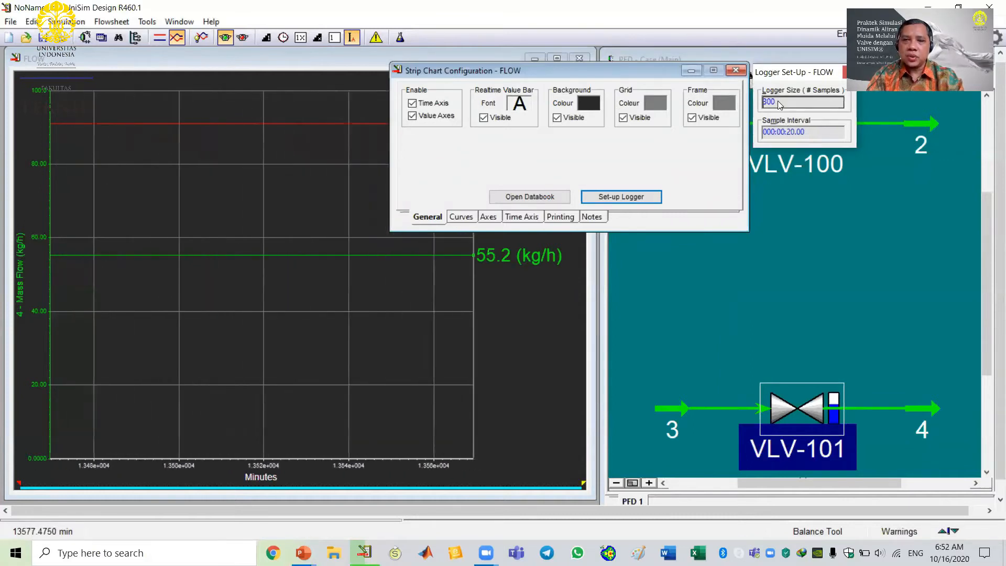
text(50)
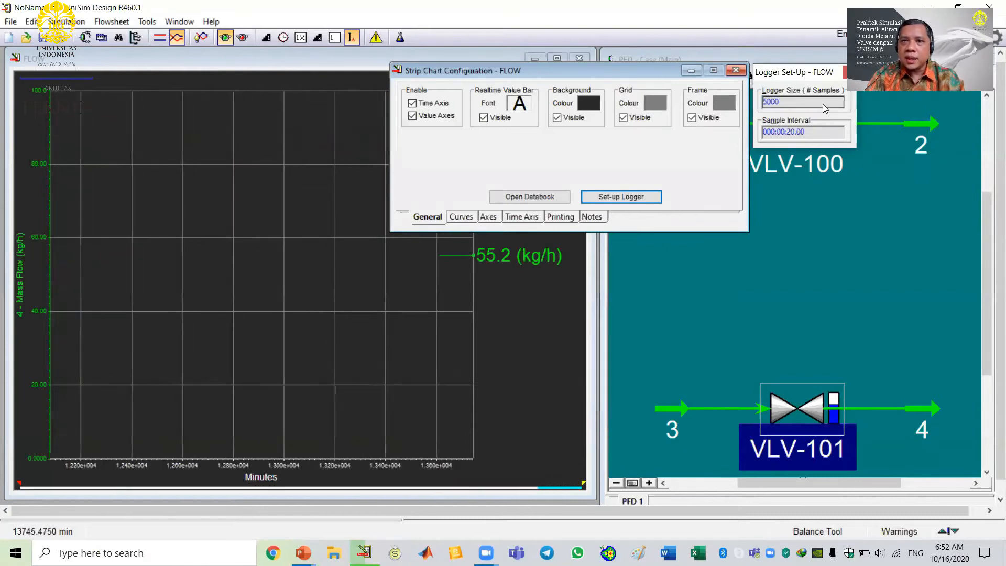
key(Return)
click(736, 70)
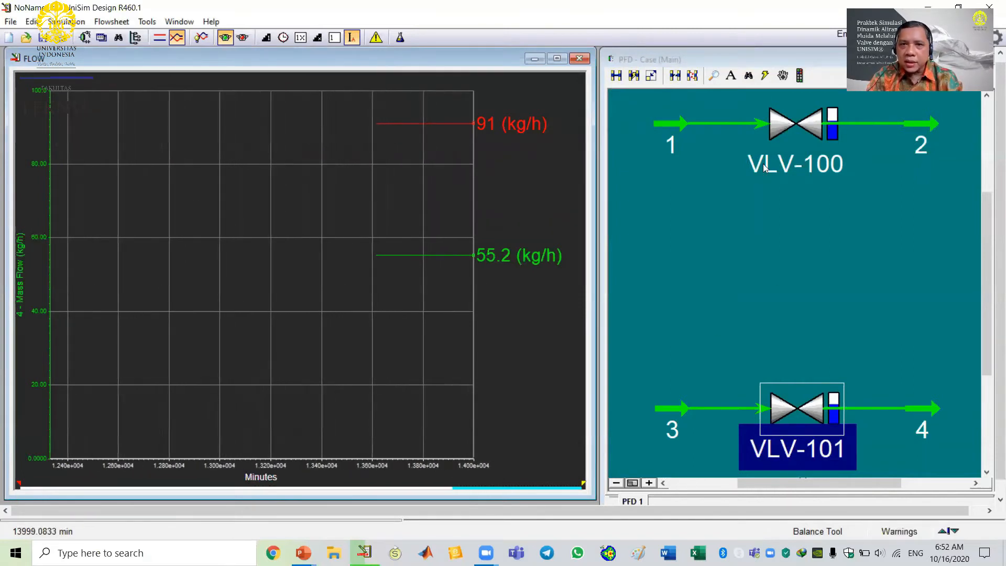
Set the valve opening of VLV-101 to 50% in its sizing conditions and close the valve's window
double_click(781, 403)
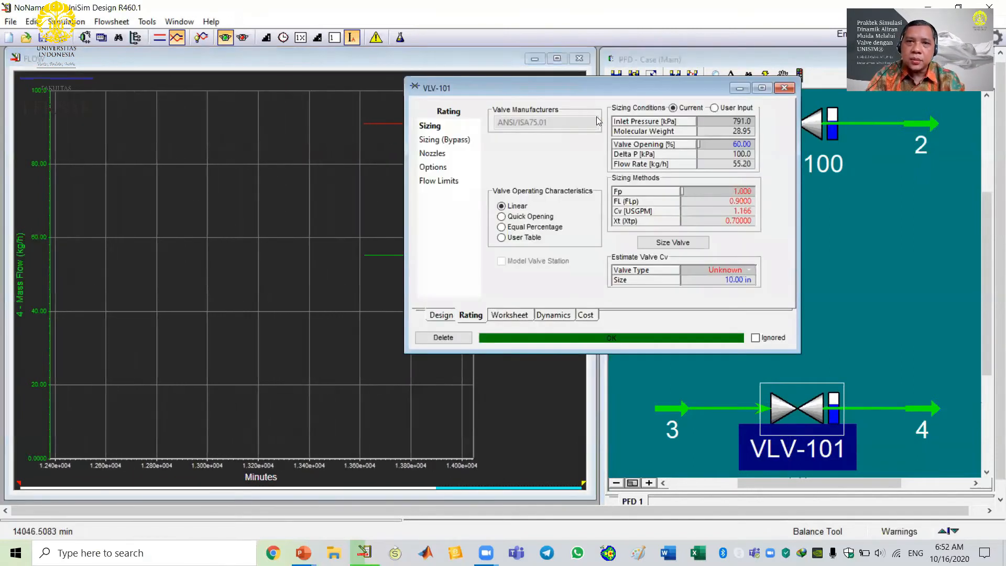
drag(574, 86, 779, 122)
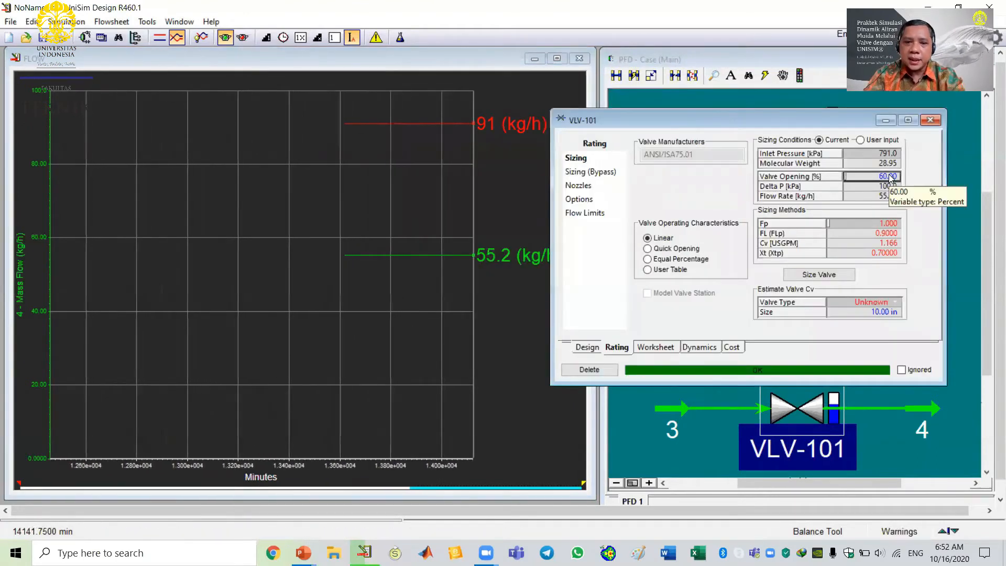
text(50)
key(Return)
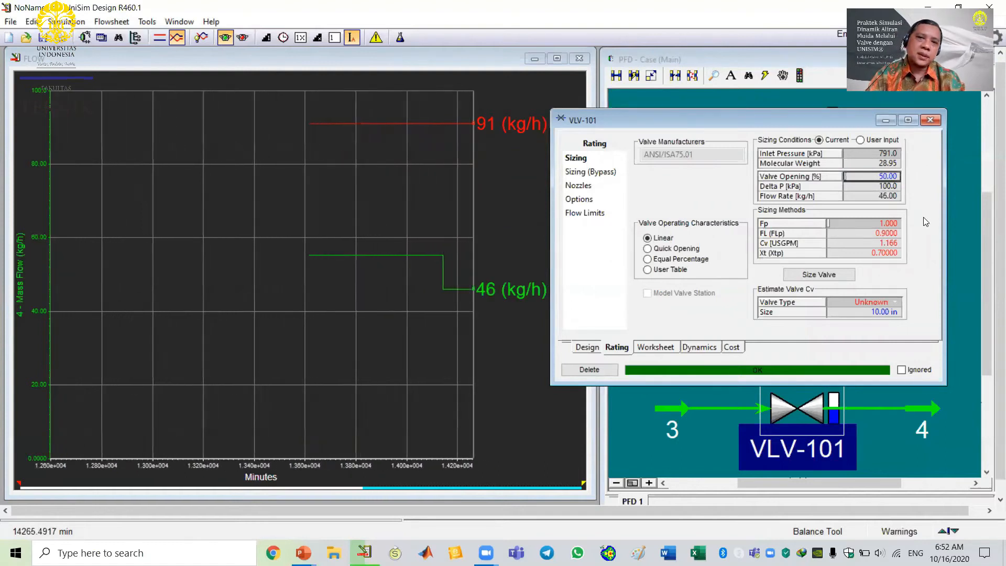
click(929, 120)
Set the valve opening of VLV-100 to 50%, close the valve's window and stop the integrator
click(794, 124)
double_click(795, 123)
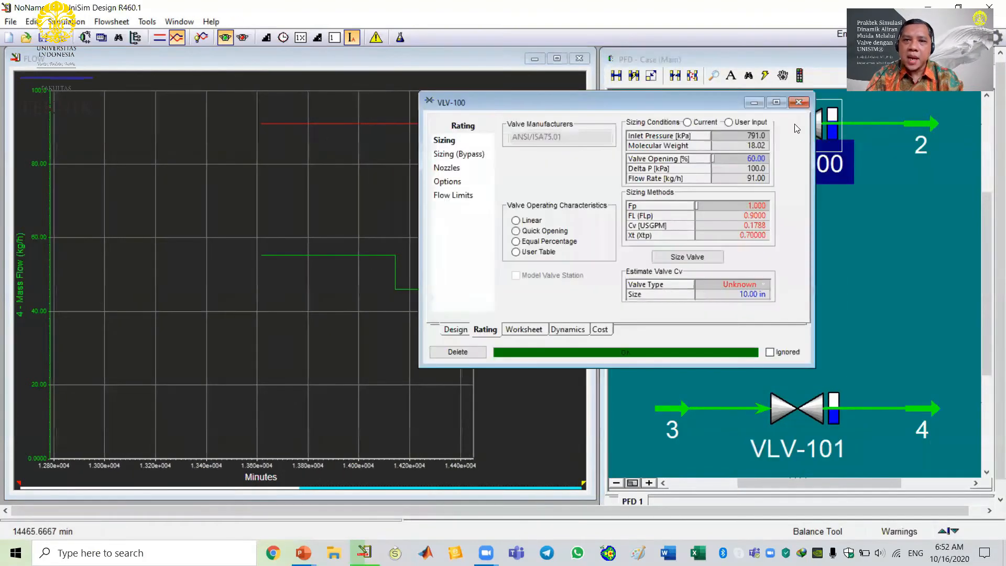
text(50)
key(Return)
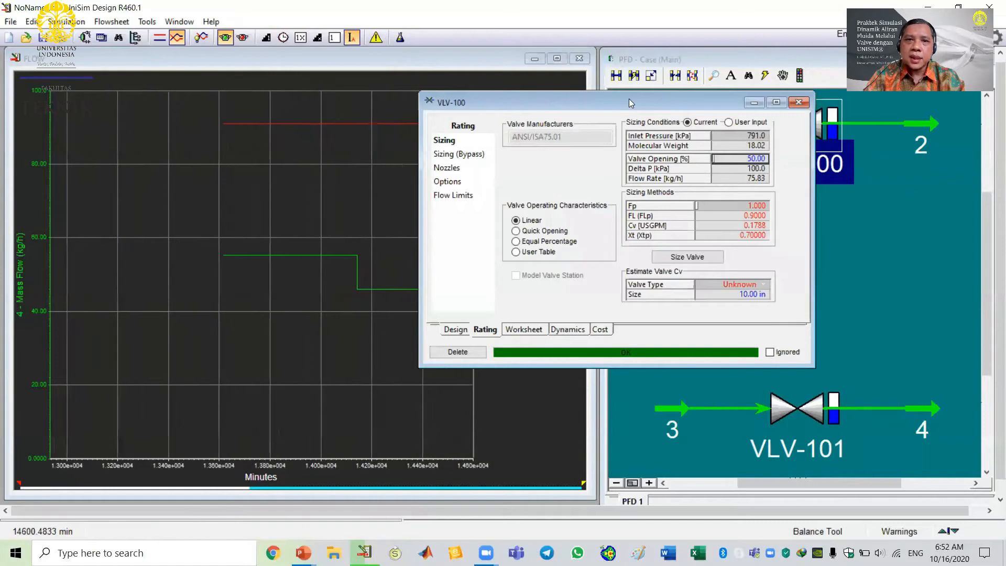
drag(625, 100, 766, 178)
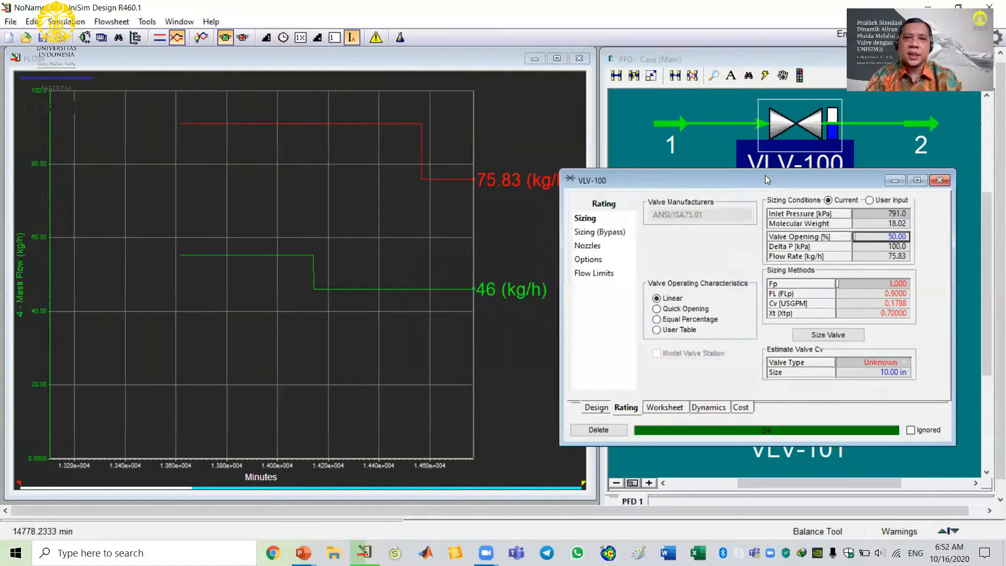
click(940, 181)
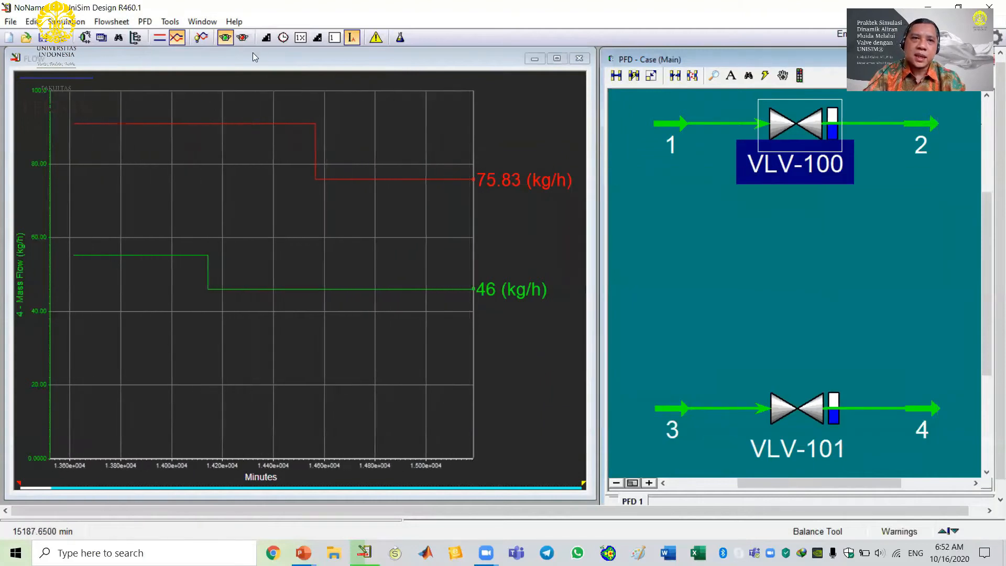
click(243, 40)
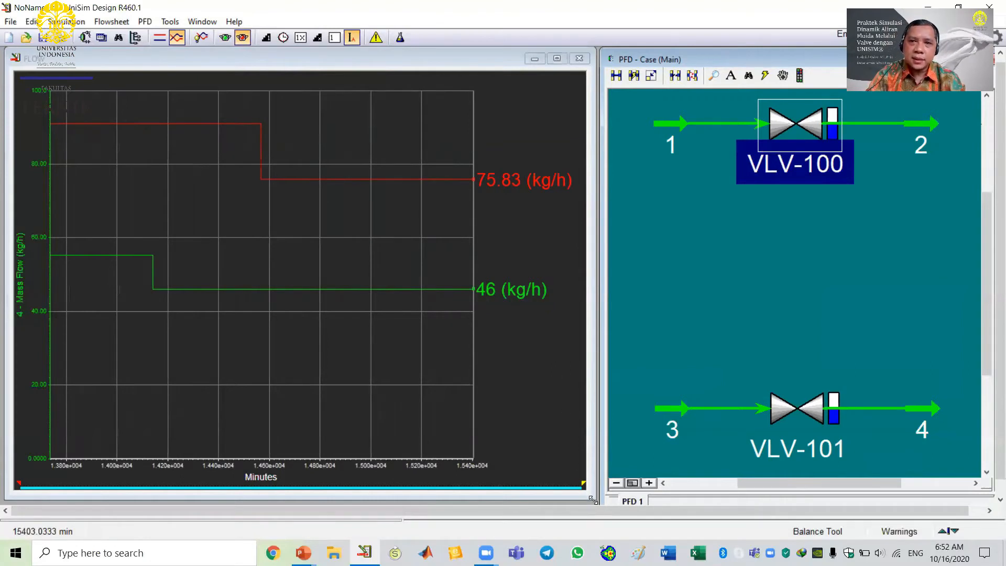
Review the dynamic specifications, pipe, holdup, actuator and malfunction settings of VLV-100, including the available fail positions
double_click(784, 130)
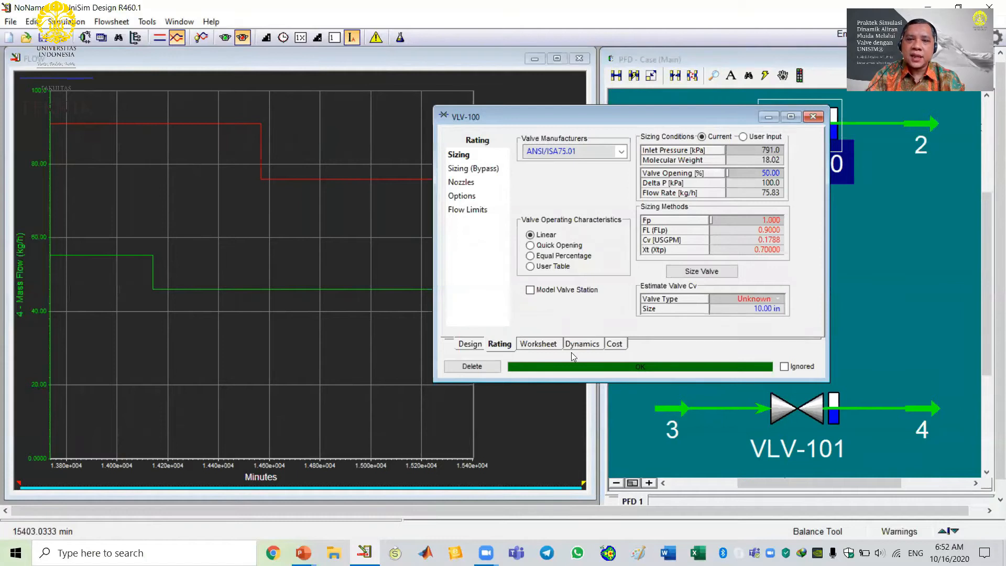
click(584, 344)
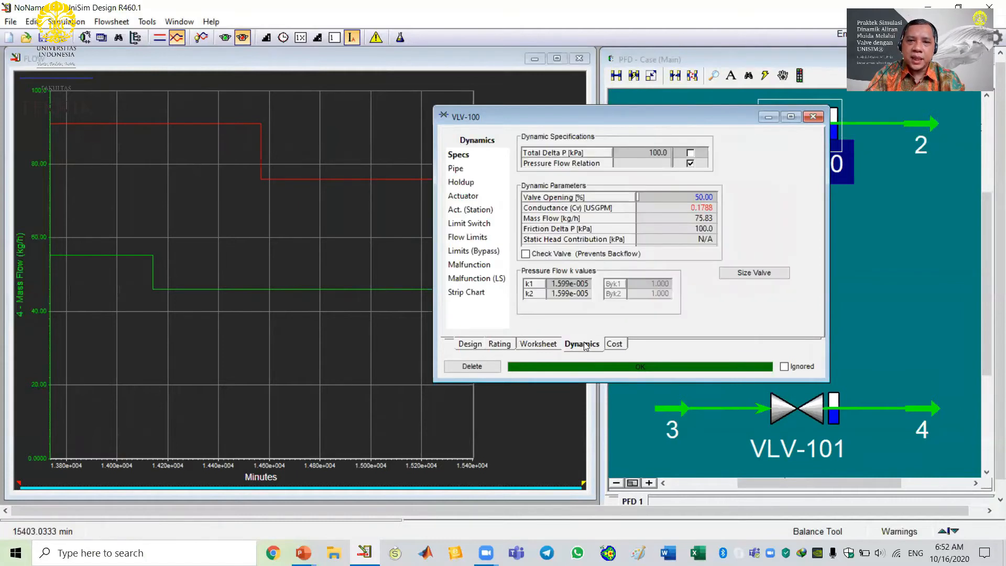
click(456, 169)
click(460, 183)
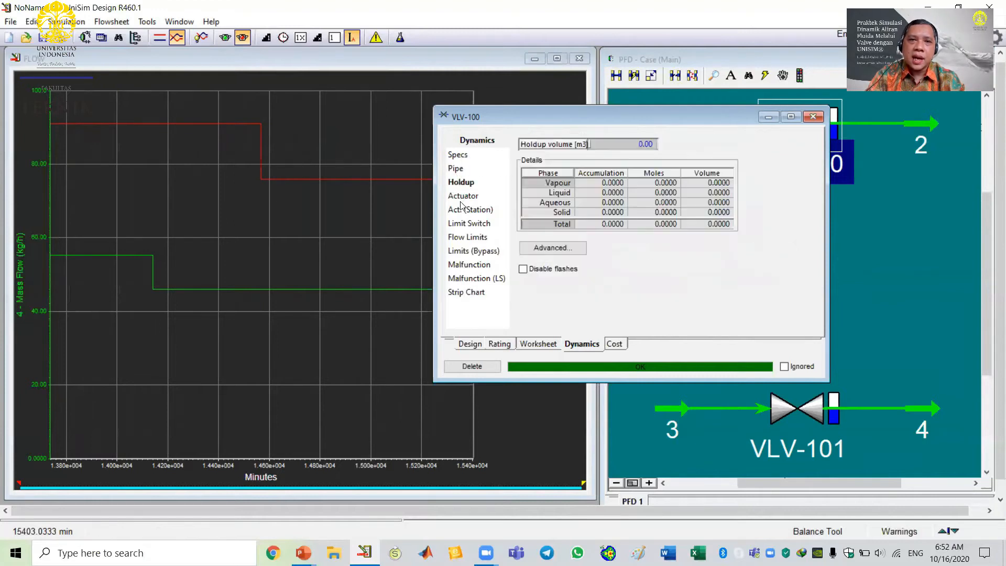
click(461, 200)
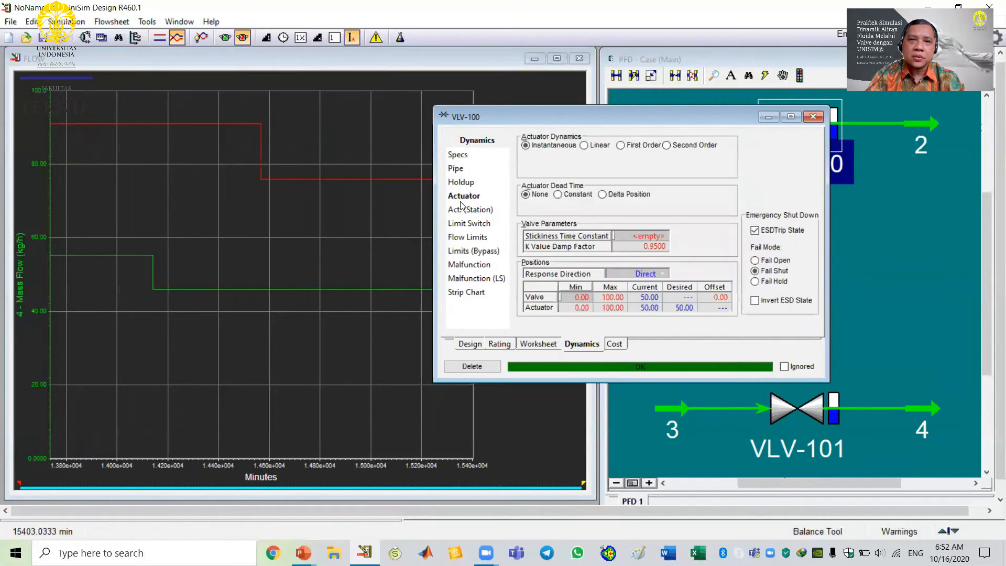
click(471, 265)
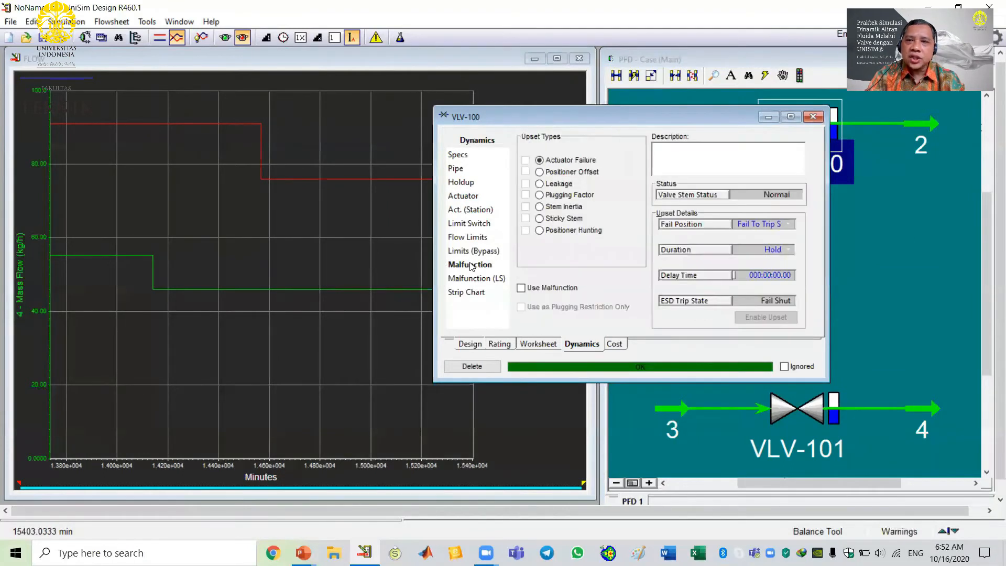
click(790, 227)
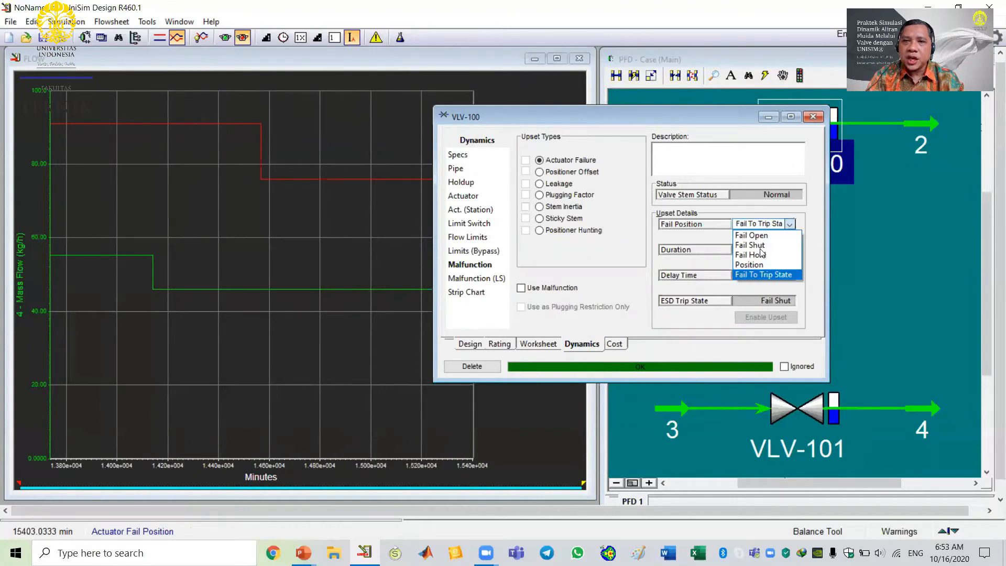
click(797, 228)
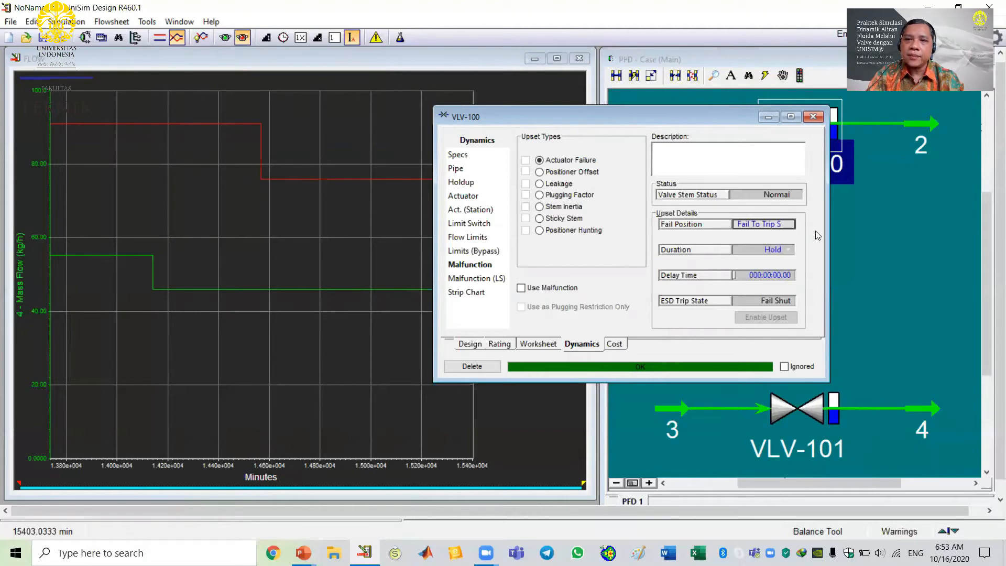
Create a strip chart for VLV-100 from the OTS Dynamic Status variable set and close the valve's window
click(472, 293)
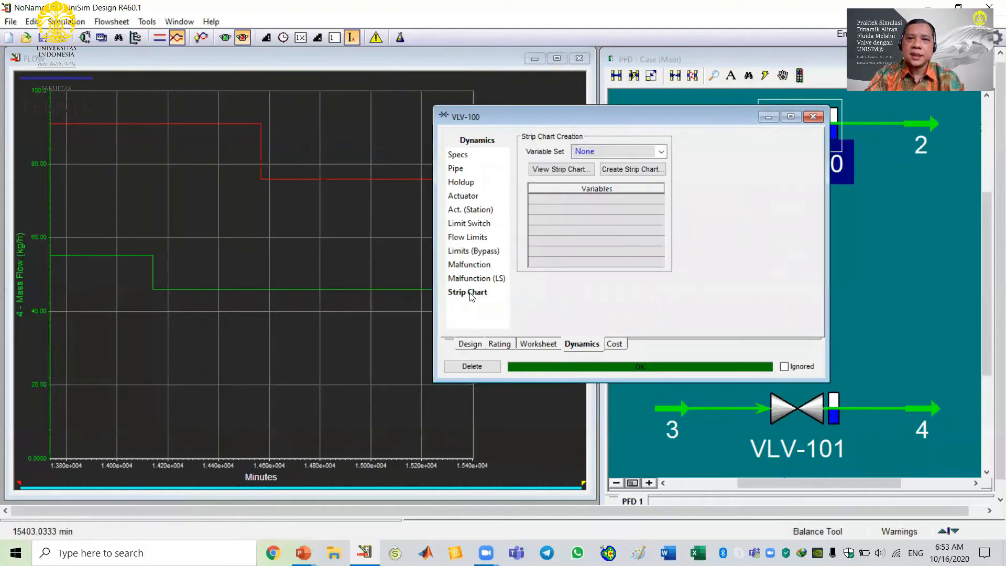
click(664, 150)
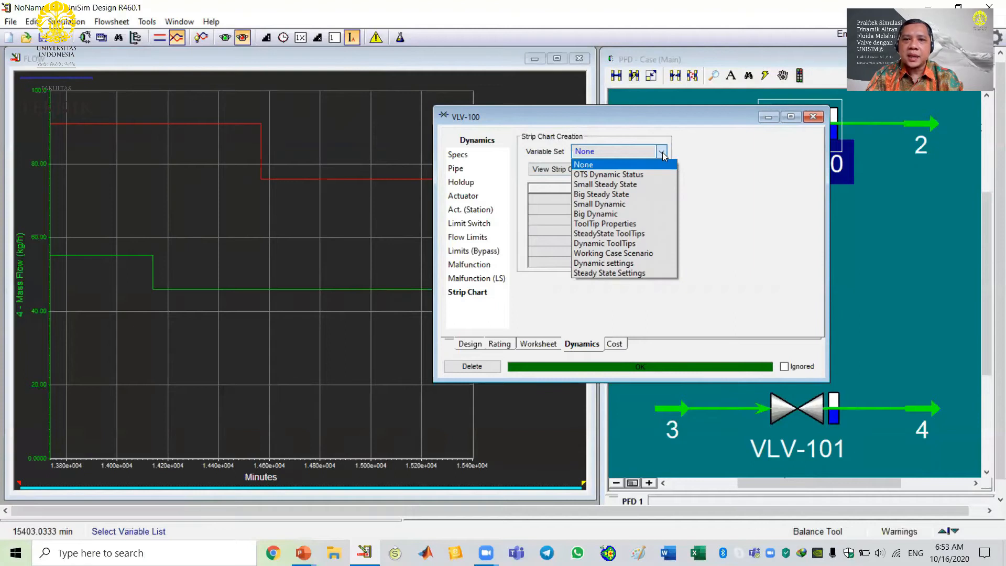
click(598, 176)
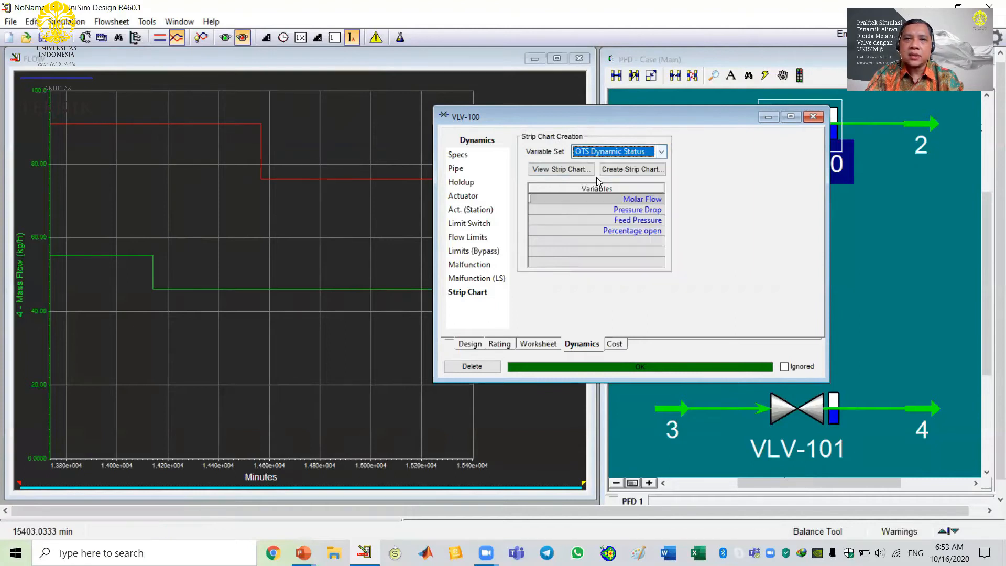
click(636, 169)
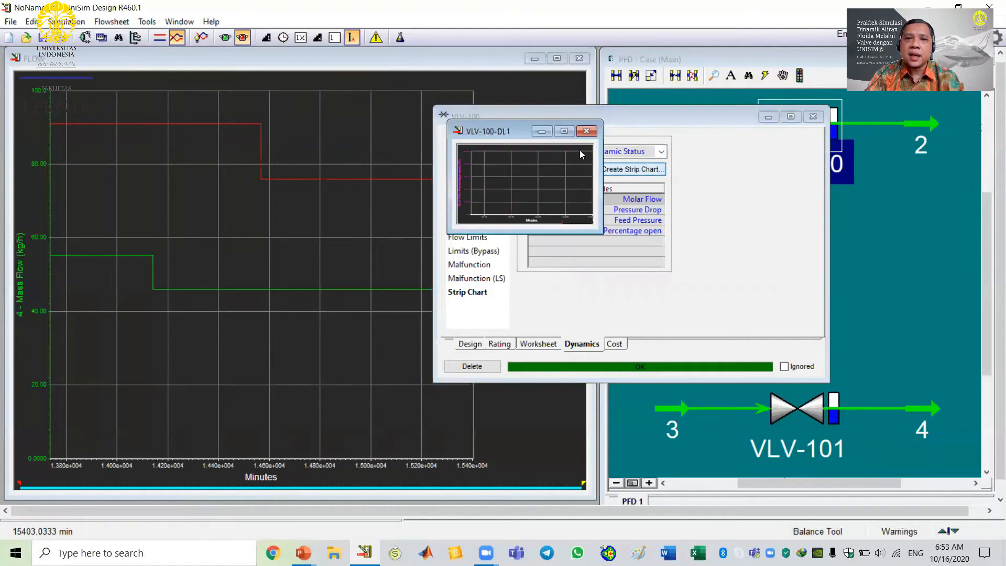
click(814, 117)
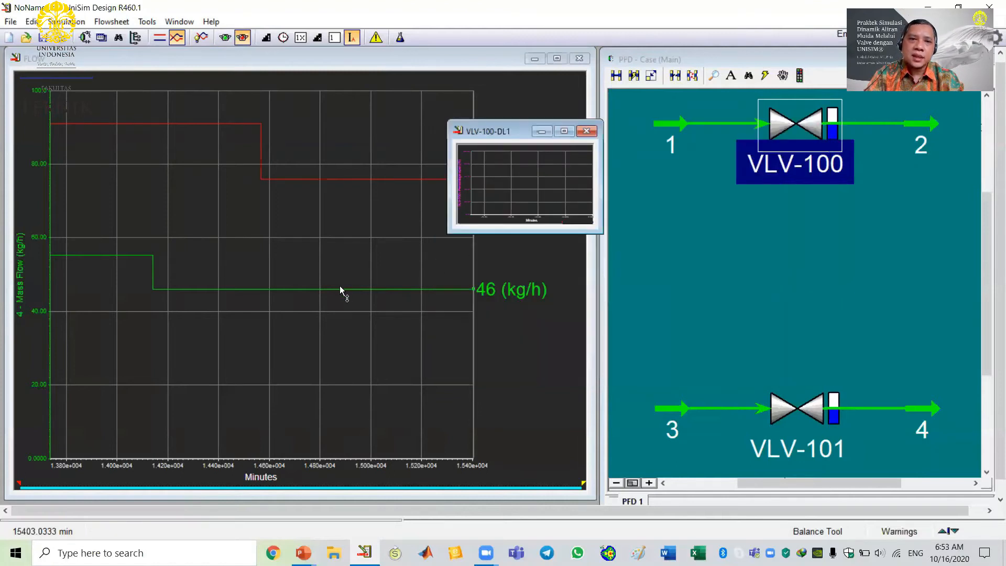
Shrink the FLOW strip chart to about half its height and place the new VLV-100 strip chart directly beneath it
click(589, 496)
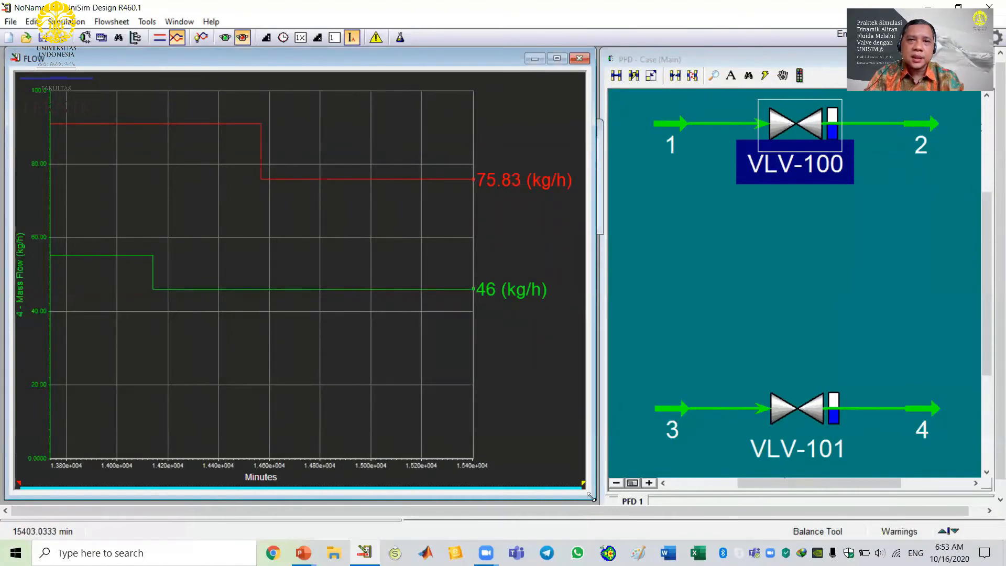
drag(589, 496, 468, 256)
click(500, 124)
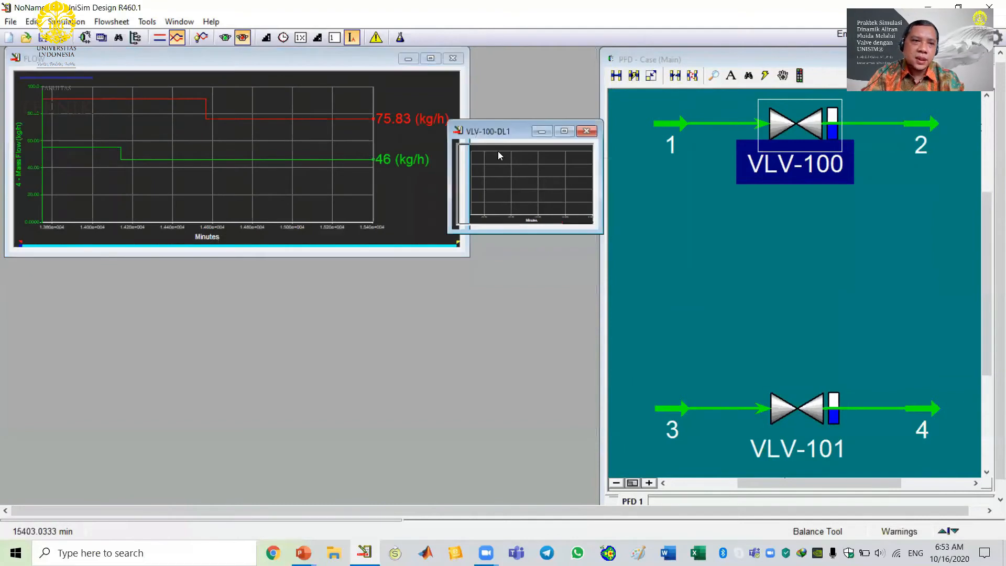
drag(501, 125, 55, 265)
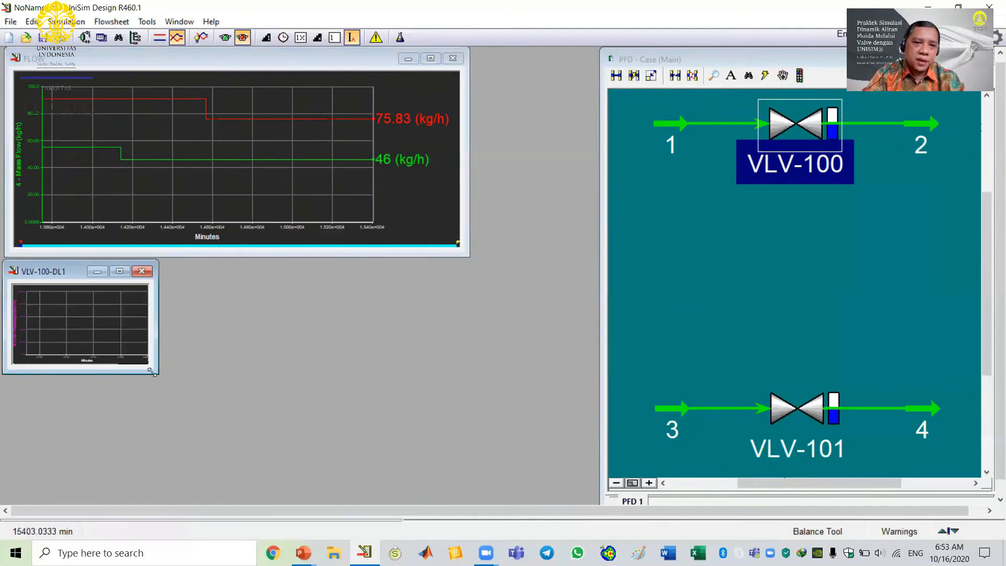
Enlarge the VLV-100 strip chart below the FLOW chart and widen the FLOW chart up to the flowsheet window
drag(151, 372, 286, 503)
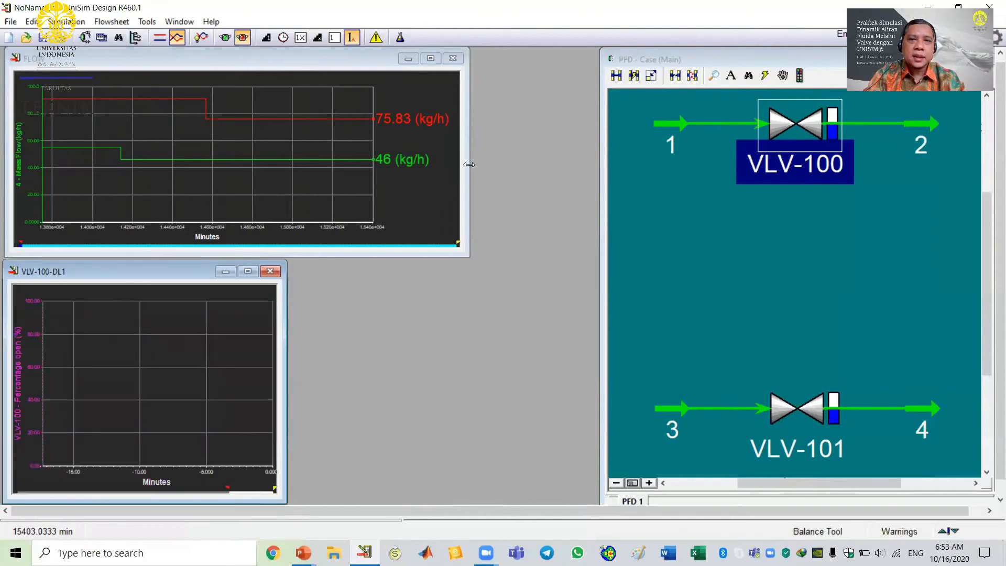
drag(468, 163, 598, 163)
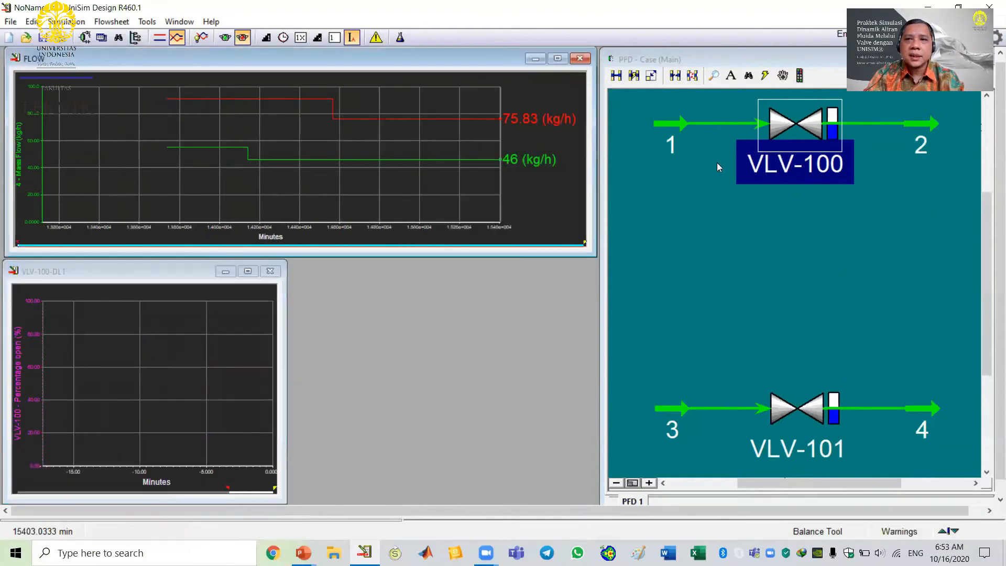
Create a strip chart for VLV-101 from the OTS Dynamic Status variable set and close the valve's window
double_click(811, 411)
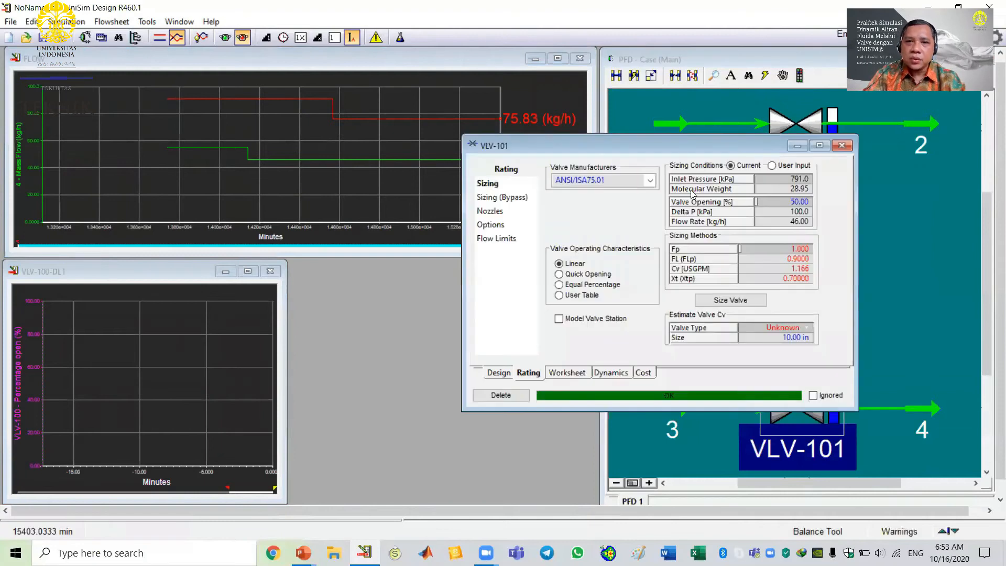
click(626, 374)
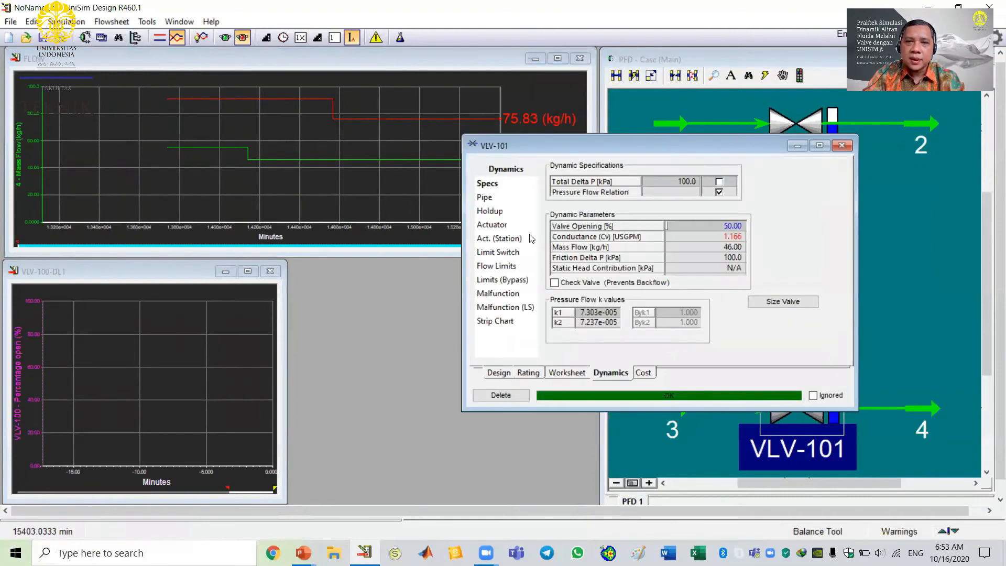
click(499, 321)
click(690, 181)
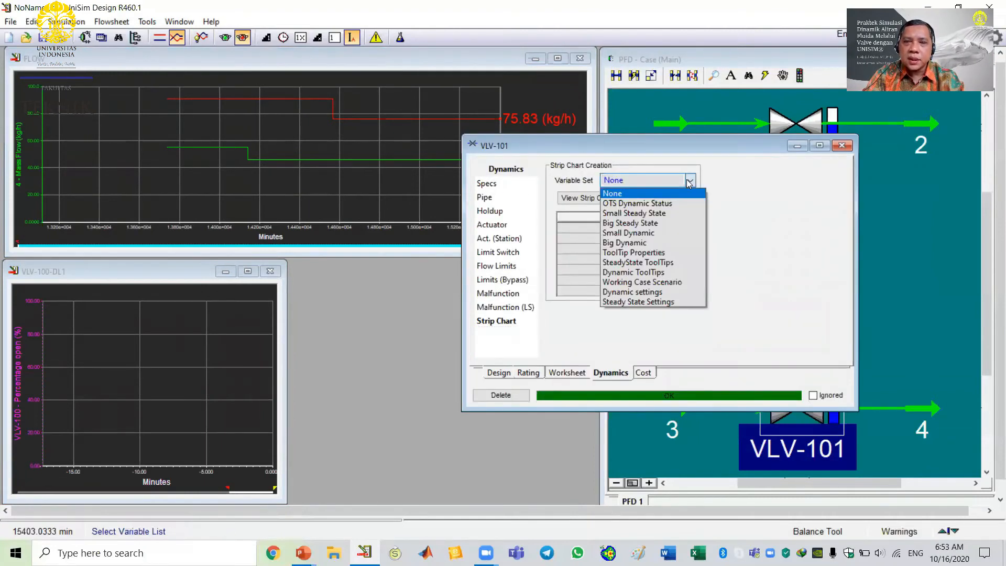
click(650, 205)
click(662, 202)
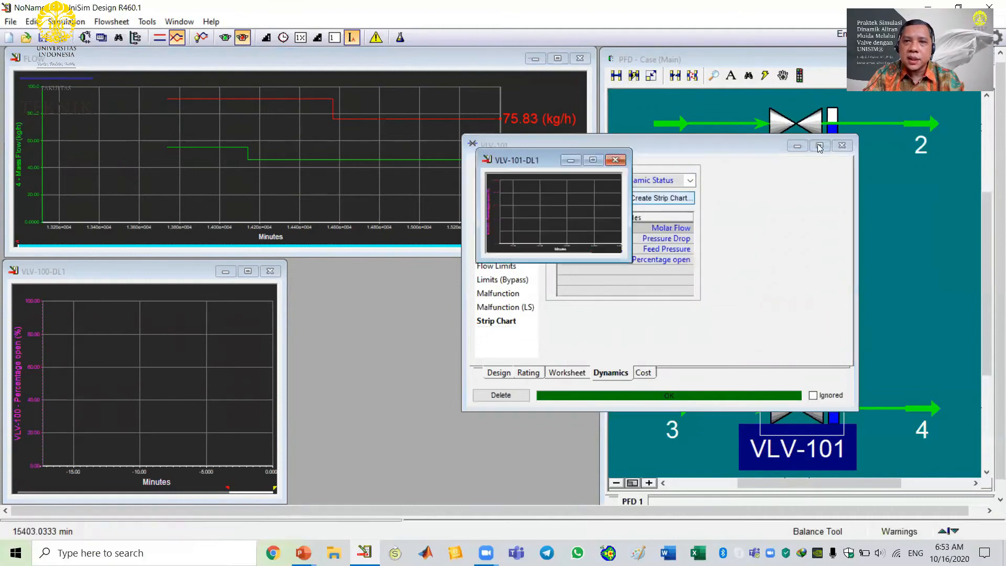
click(842, 145)
Place the VLV-101 strip chart beside the VLV-100 chart, enlarged to fill the free space, and run the integrator
drag(521, 161, 319, 273)
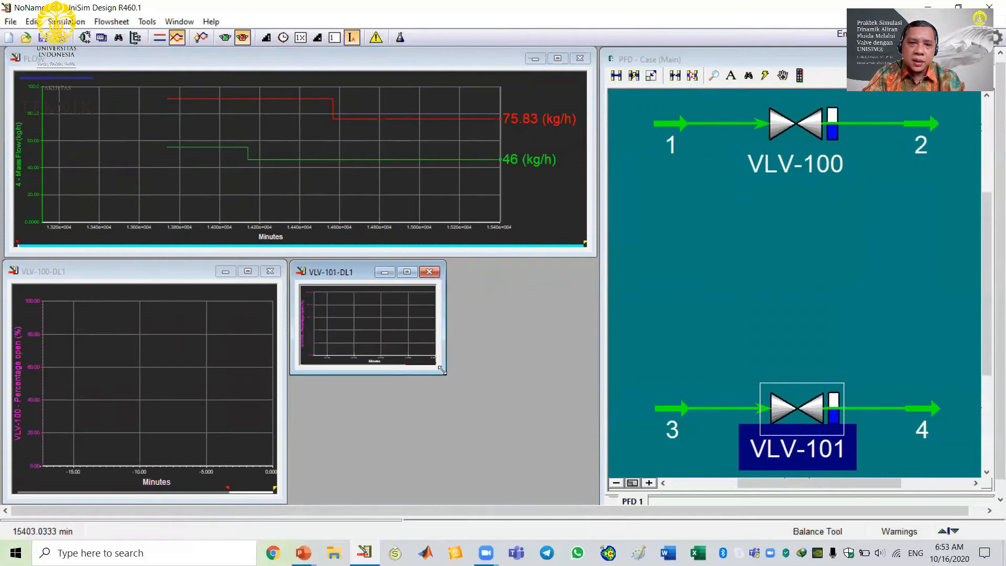
drag(441, 371, 596, 499)
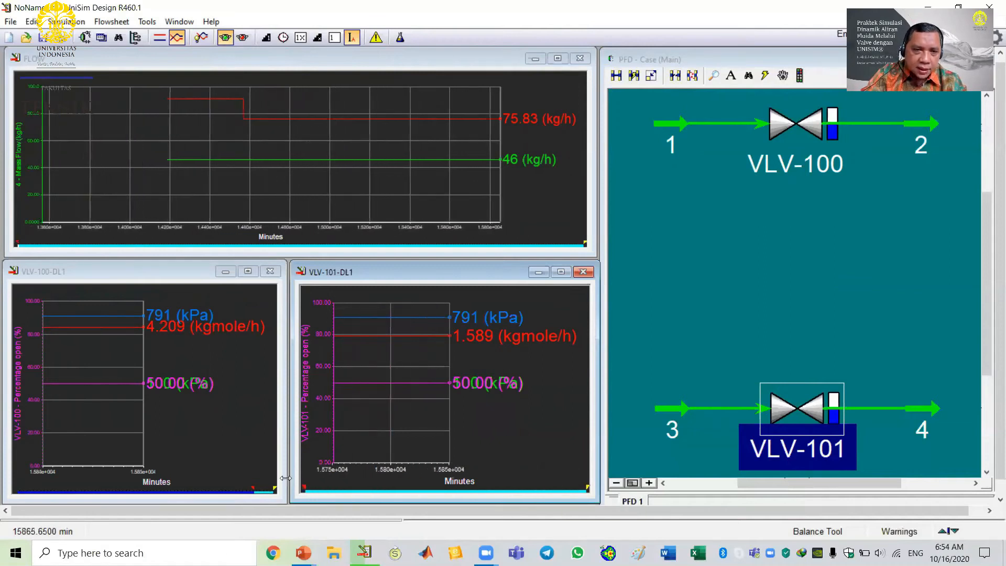
click(251, 484)
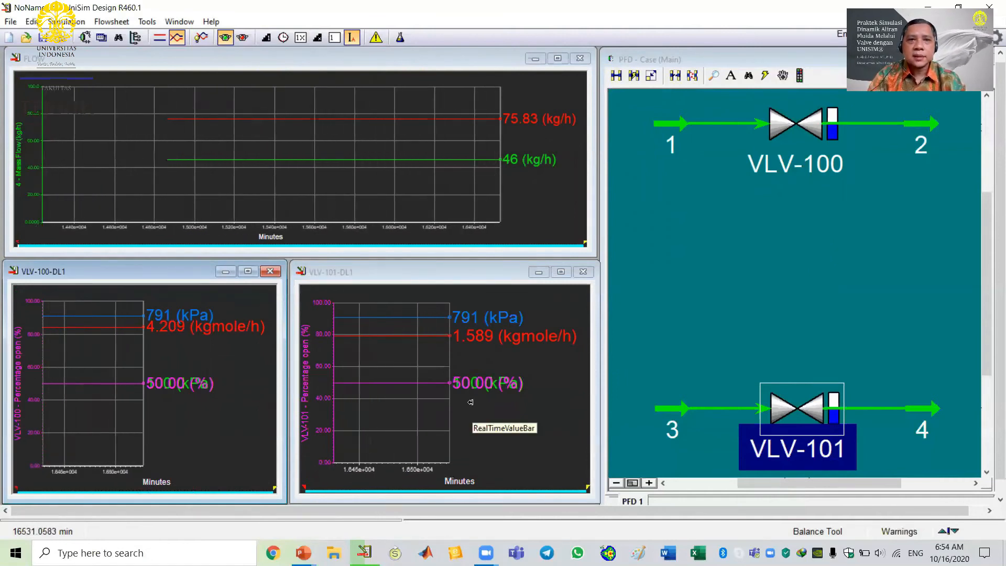
Set the logger size of the VLV-101 strip chart to 5000 samples and close its configuration
right_click(397, 376)
click(399, 386)
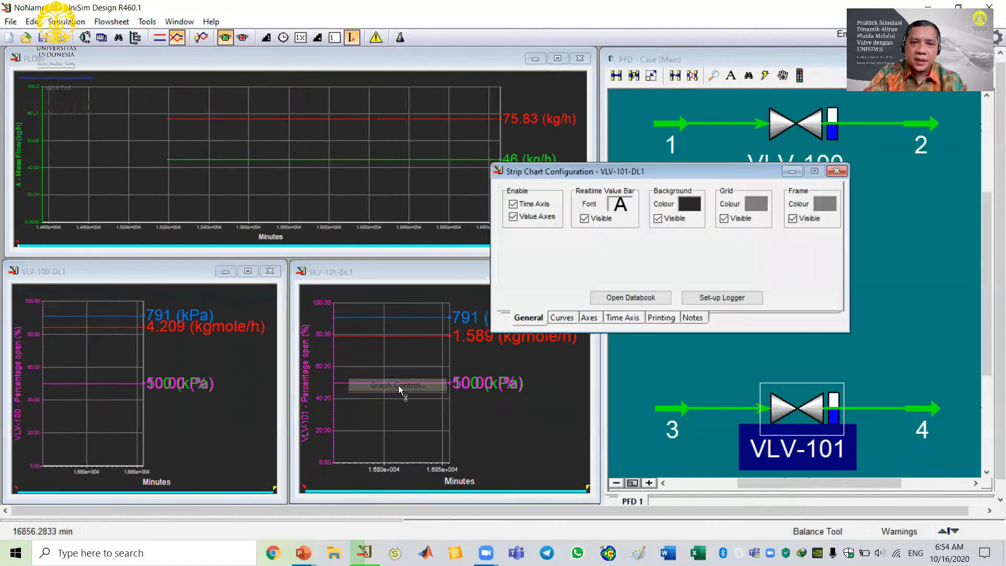
click(722, 298)
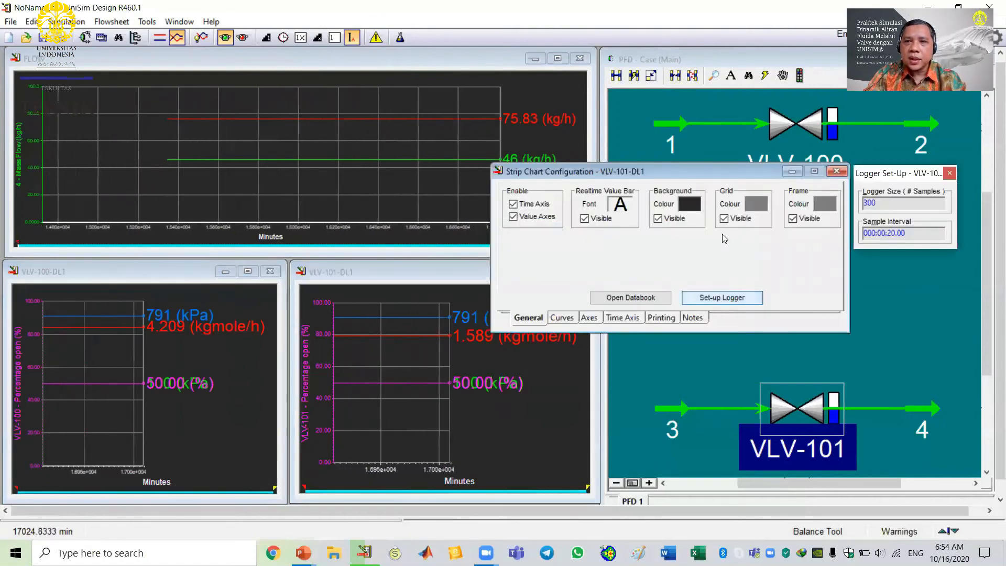
click(891, 203)
text(5000)
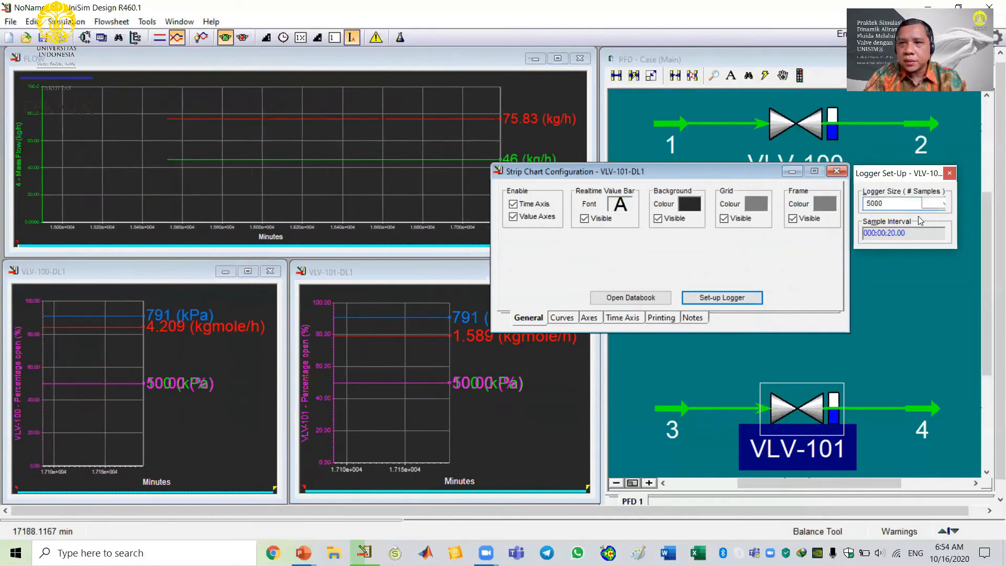
click(950, 173)
click(837, 172)
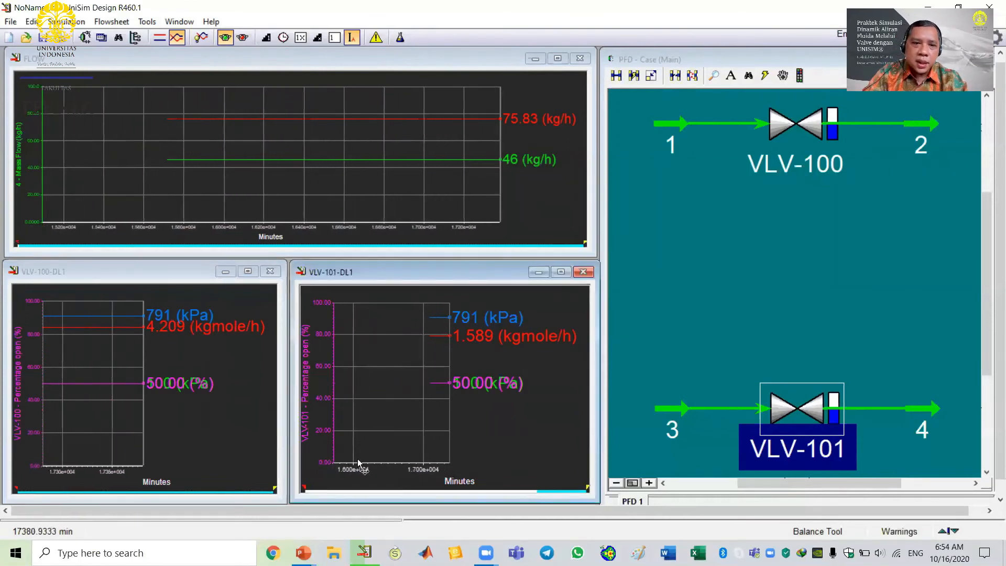
Set the logger size of the VLV-100 strip chart to 5000 samples and close its configuration
right_click(120, 369)
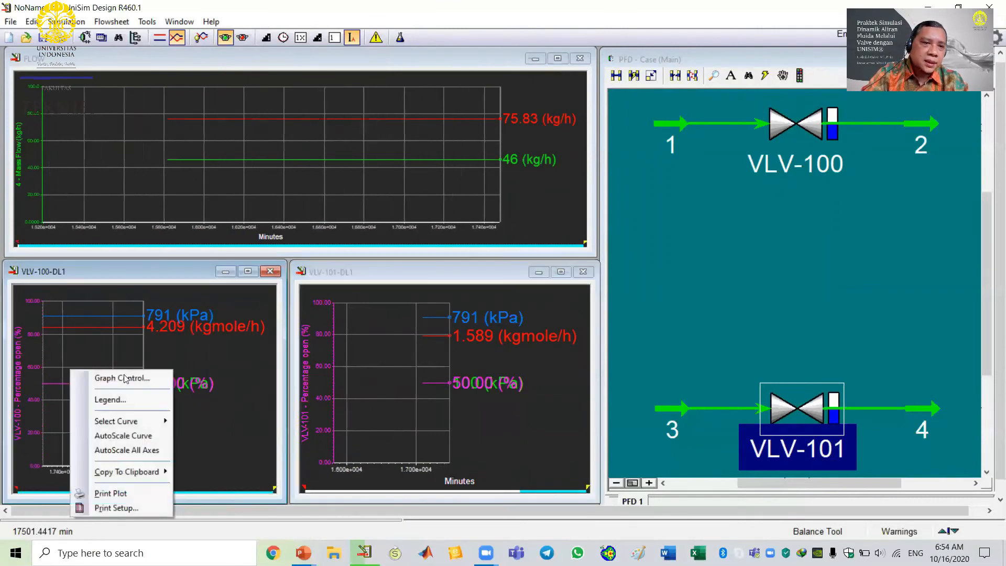
click(126, 381)
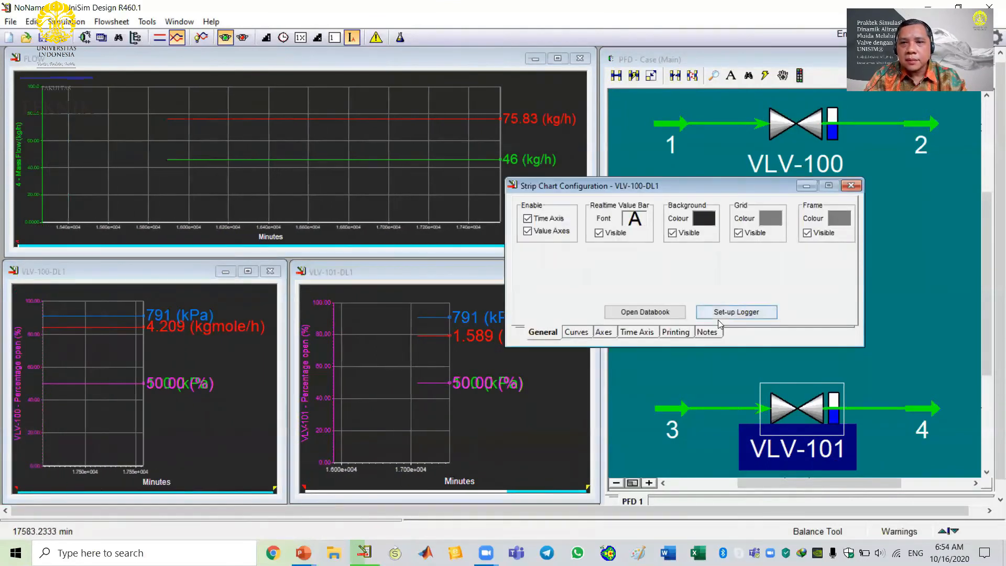
click(742, 313)
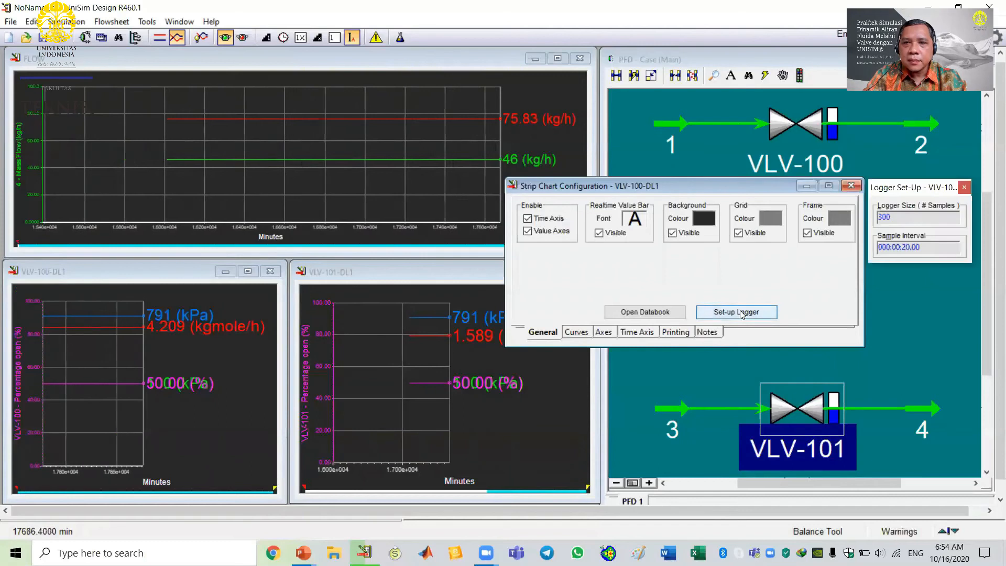
click(894, 220)
text(5000)
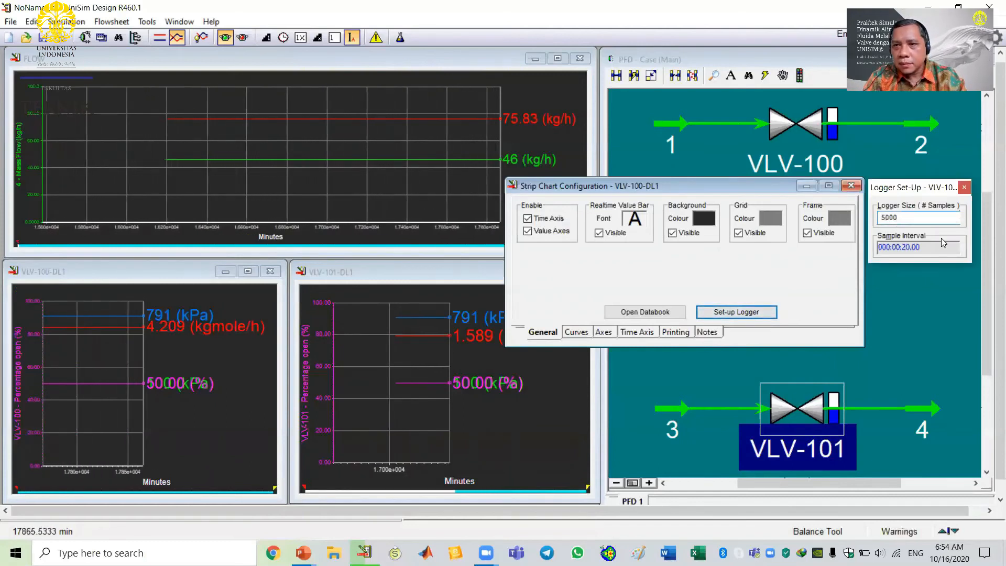
click(965, 187)
click(851, 184)
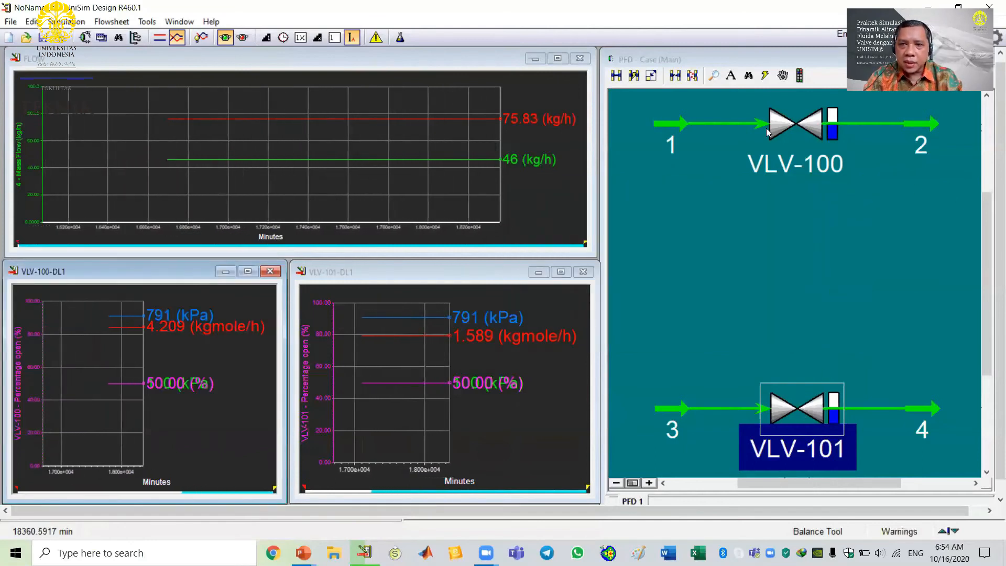
Set the valve opening of VLV-100 to 60% in its dynamic specifications
click(792, 124)
double_click(792, 125)
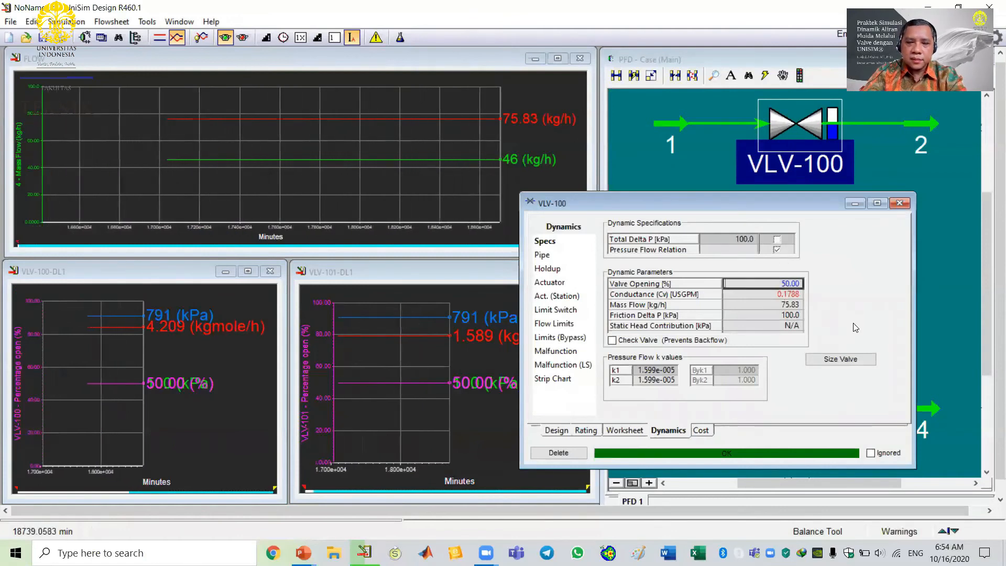
text(6)
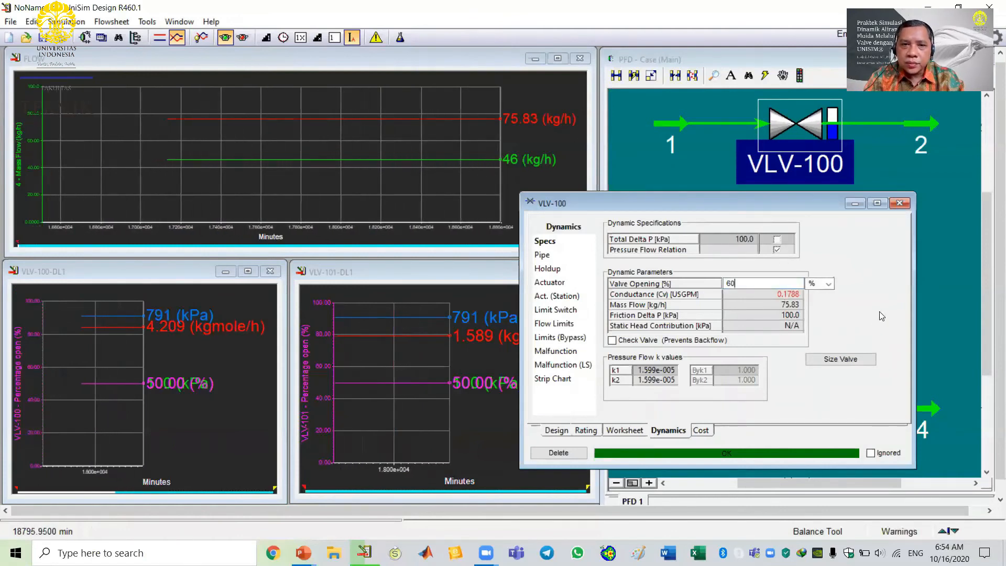
text(0)
key(Return)
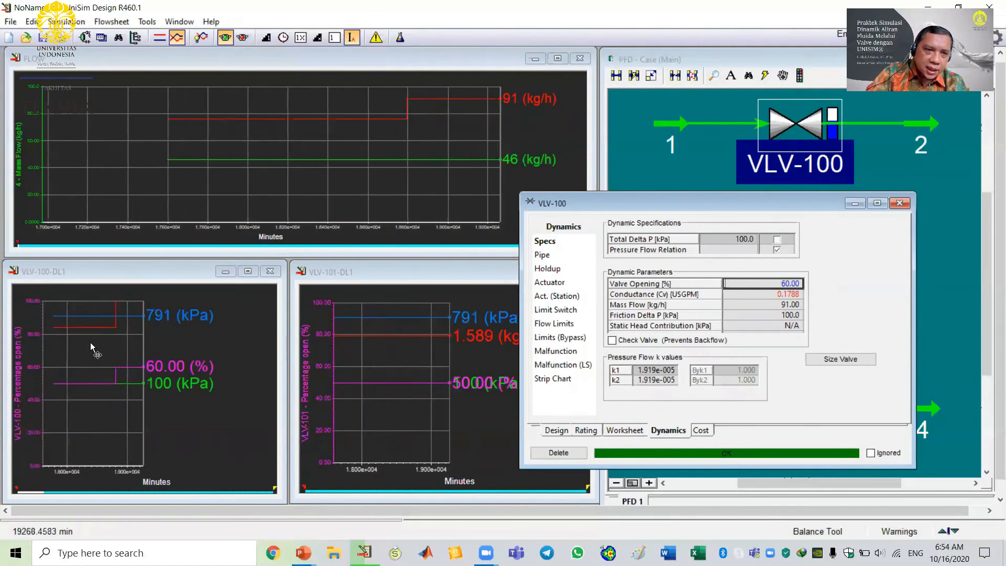
Autoscale all axes of the VLV-100 strip chart and close the VLV-100 valve window
right_click(40, 344)
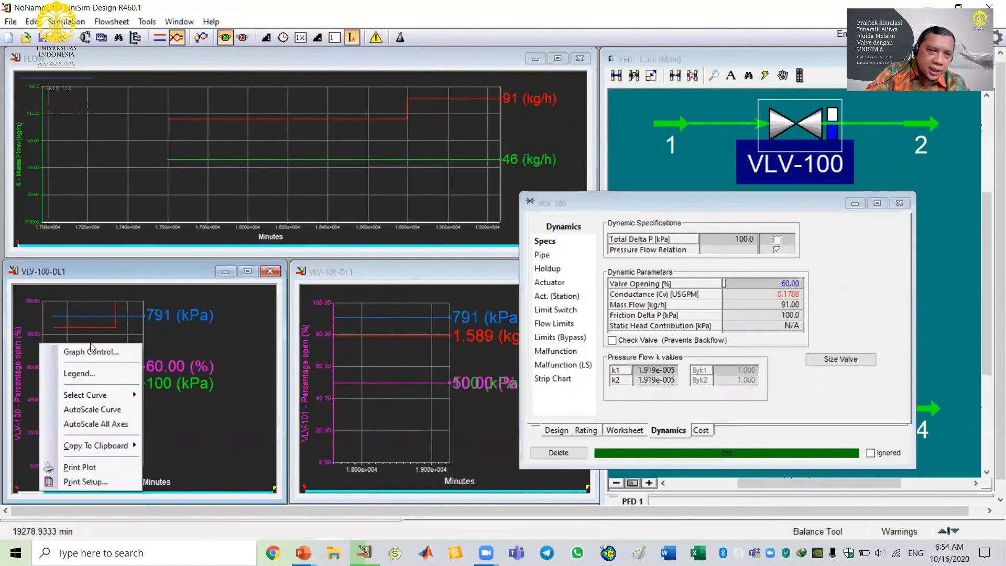
click(98, 410)
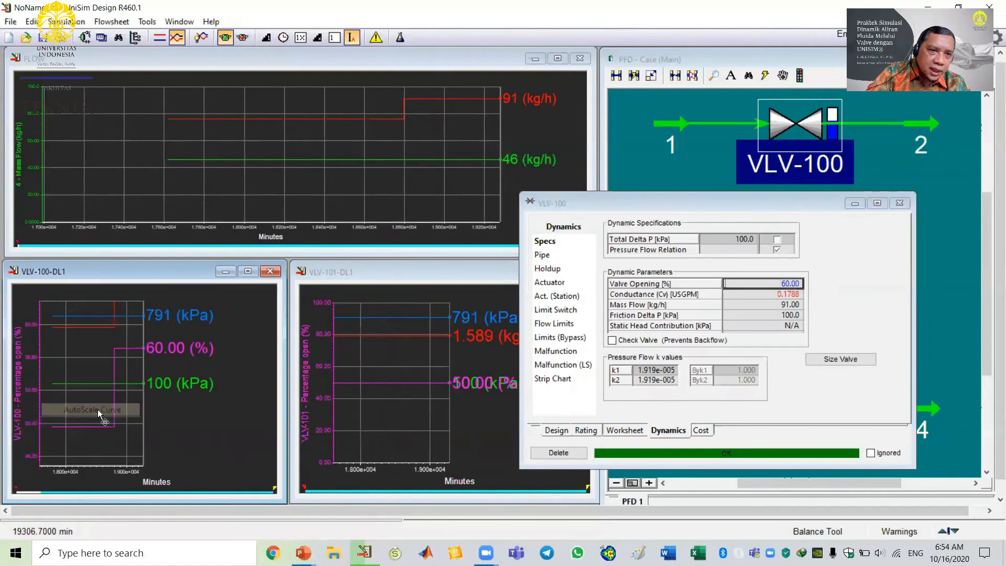
right_click(93, 364)
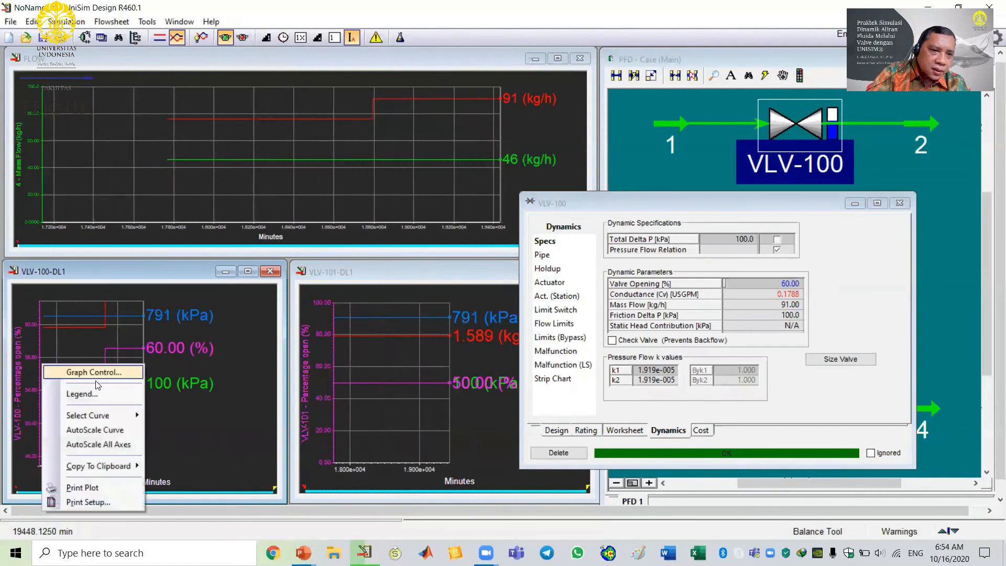
click(115, 445)
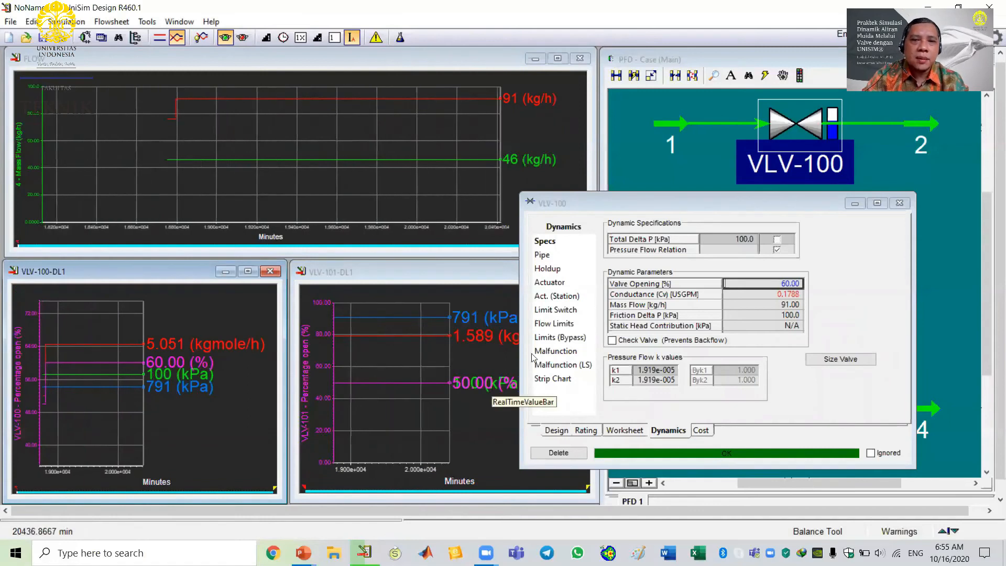
click(900, 203)
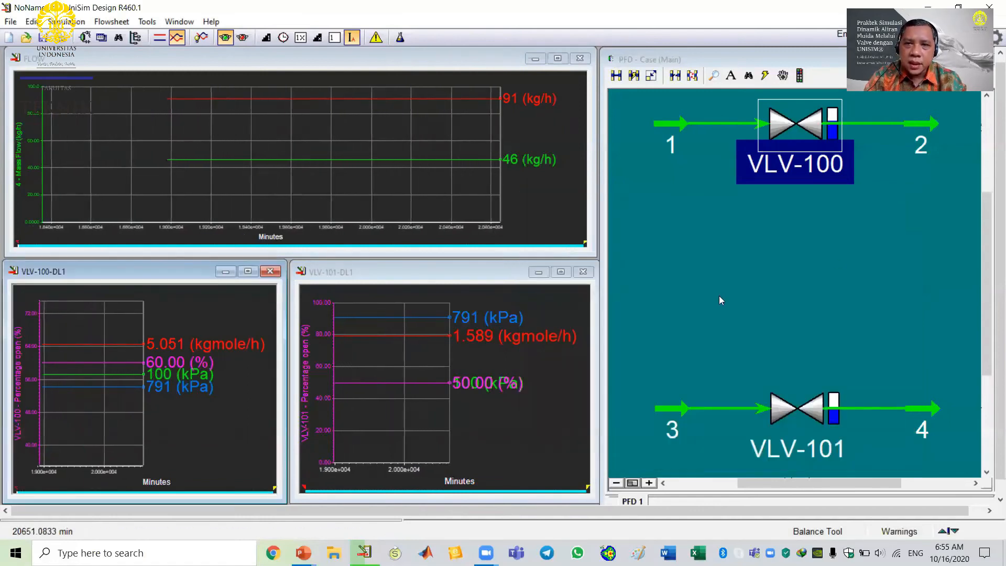
Set the valve opening of VLV-101 to 60% in its dynamic specifications
double_click(796, 409)
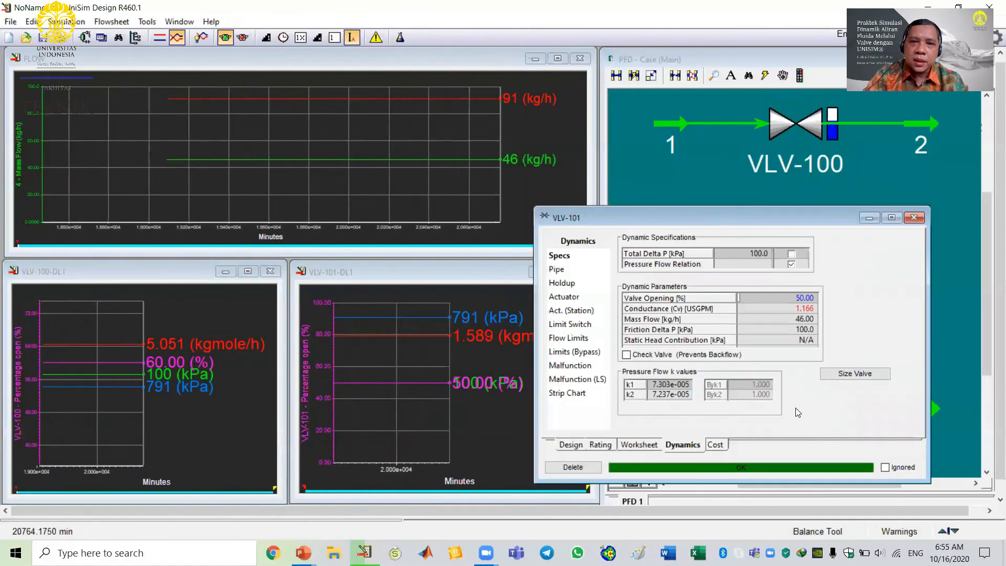
click(775, 298)
text(60)
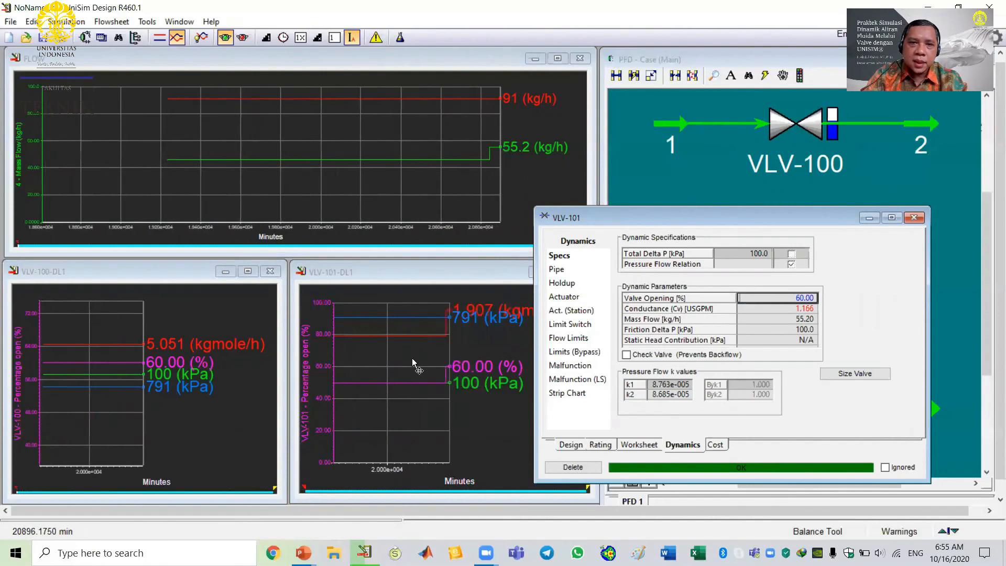
Autoscale all axes of the VLV-101 strip chart and close the VLV-101 valve window
mouse_move(399, 344)
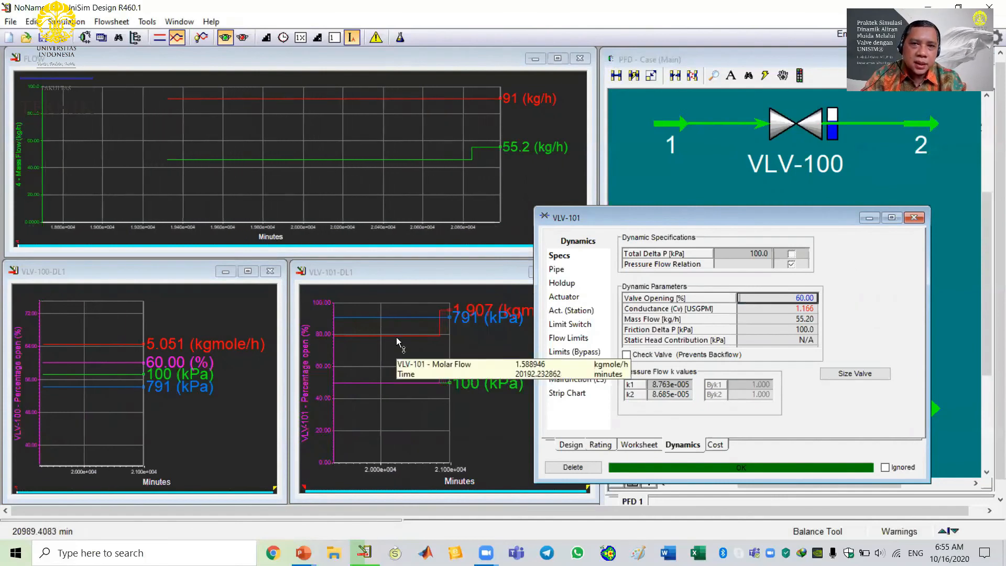
right_click(397, 340)
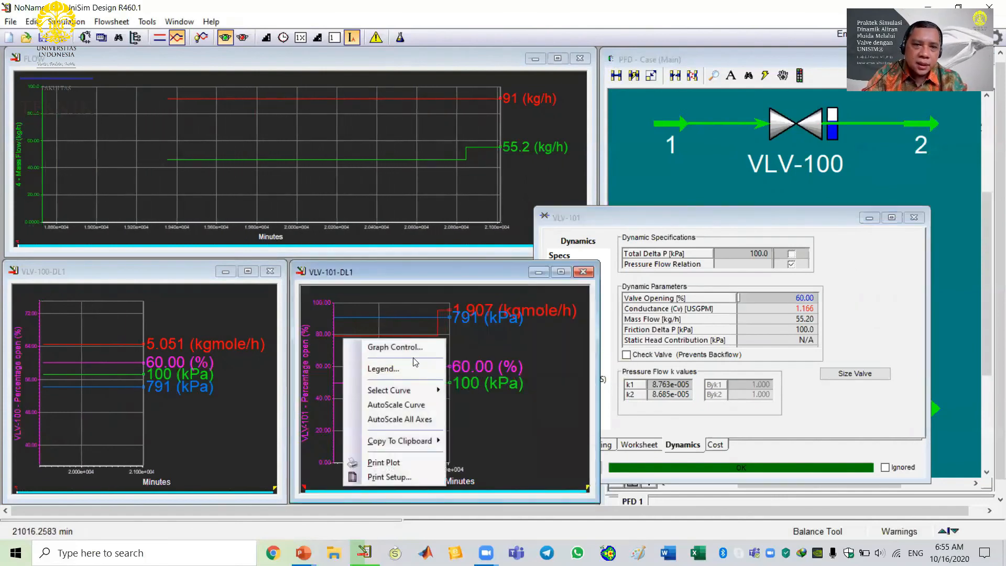
click(412, 420)
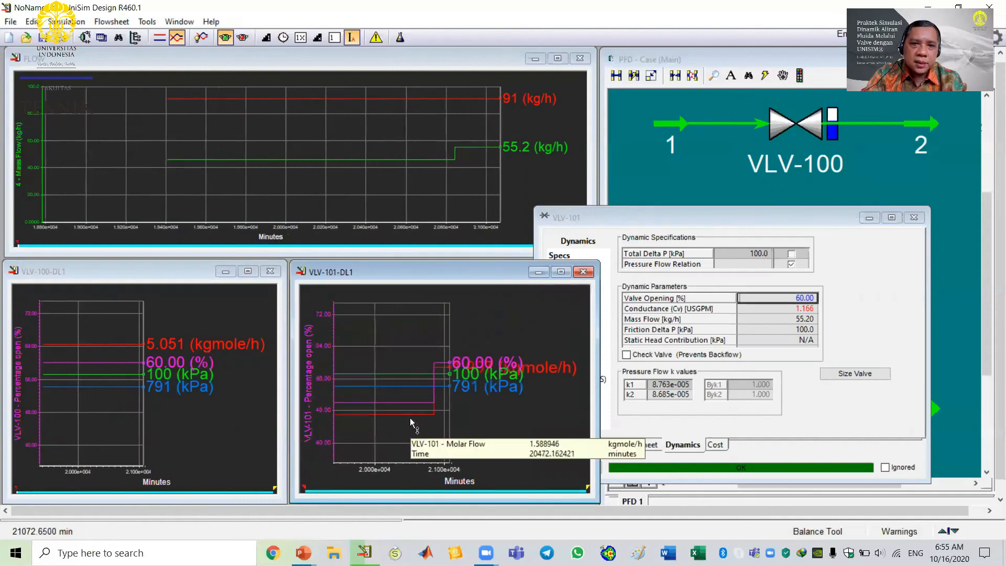
click(916, 217)
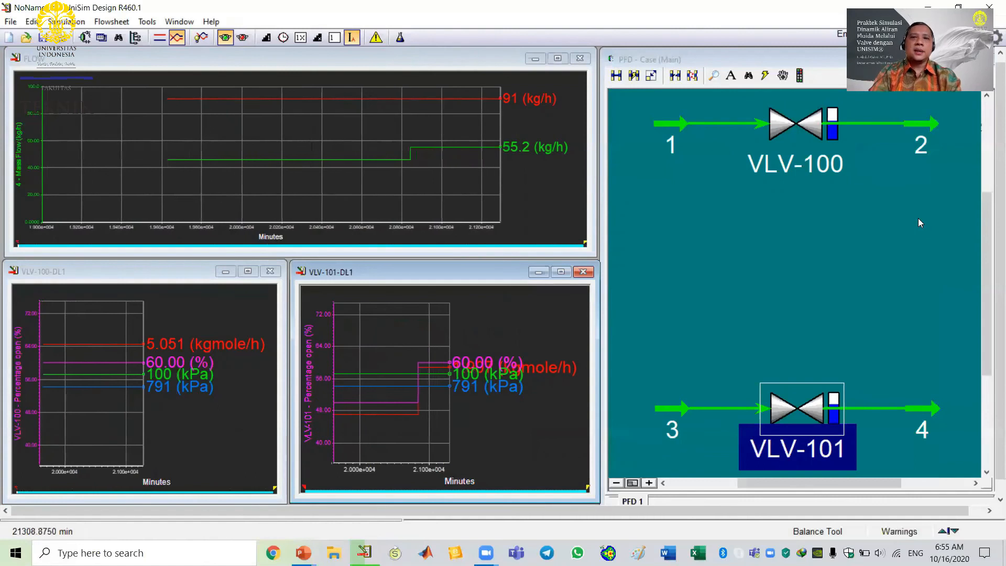